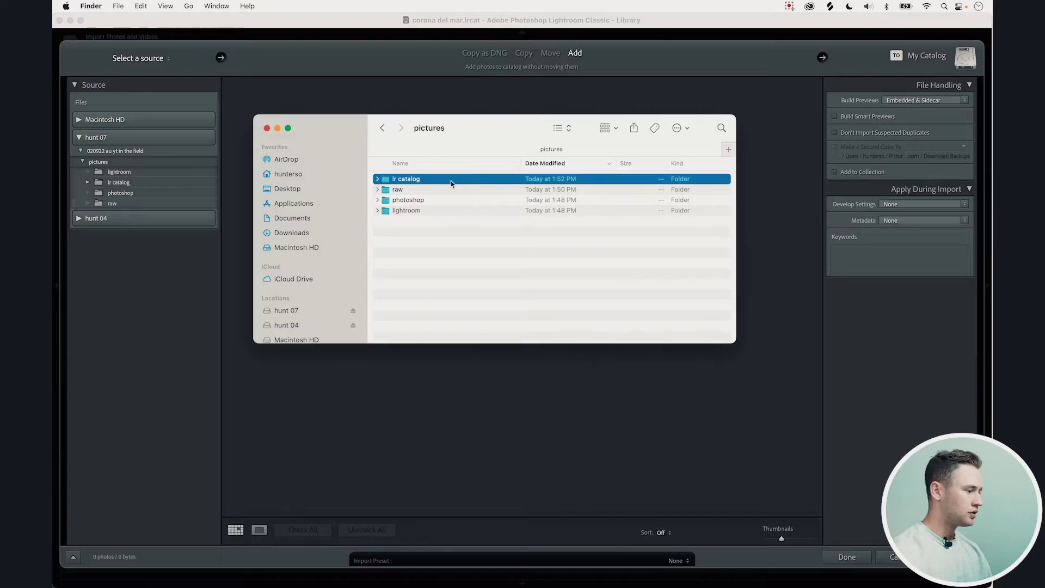
# Step: Import all 57 raw DNG drone photos from the raw folder into the catalog at their current location
pyautogui.press('super+Tab')
pyautogui.press('super+Tab')
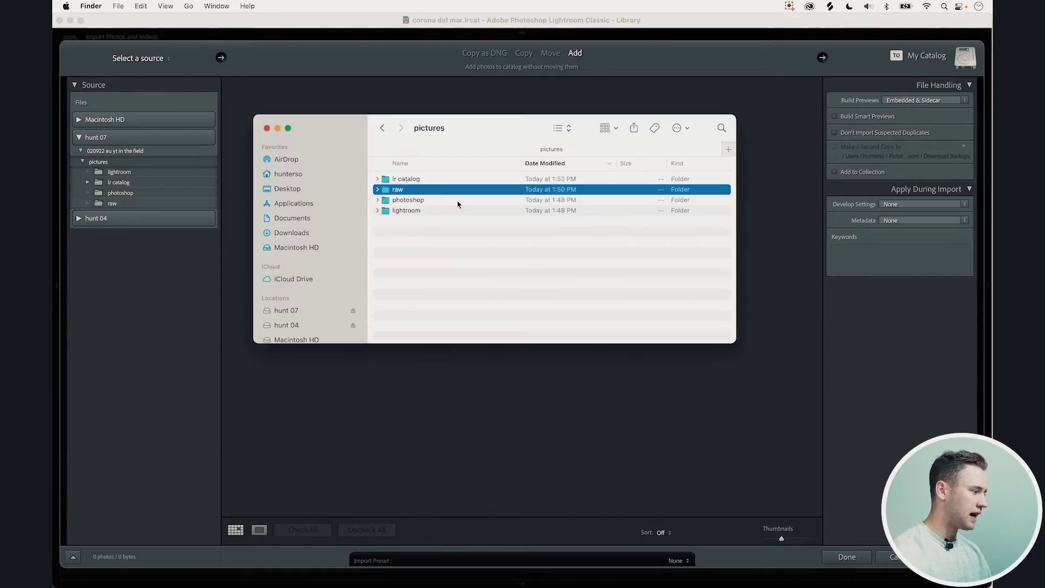
pyautogui.press('Right')
pyautogui.press('super+Down')
pyautogui.click(457, 201)
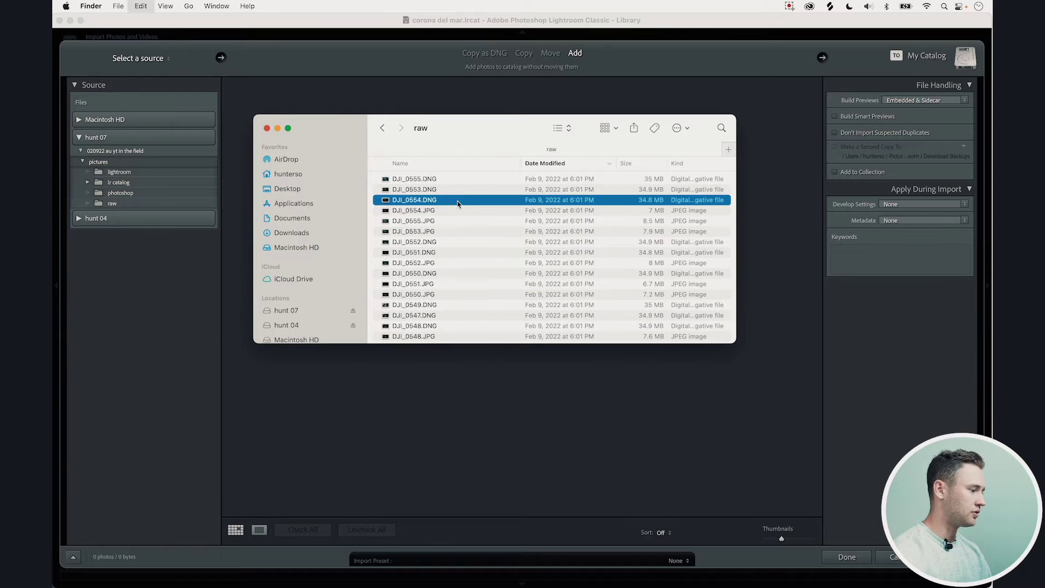
pyautogui.press('super+a')
pyautogui.scroll(-10, 449, 272)
pyautogui.press('super+Tab')
pyautogui.moveTo(429, 238); pyautogui.dragTo(566, 326)
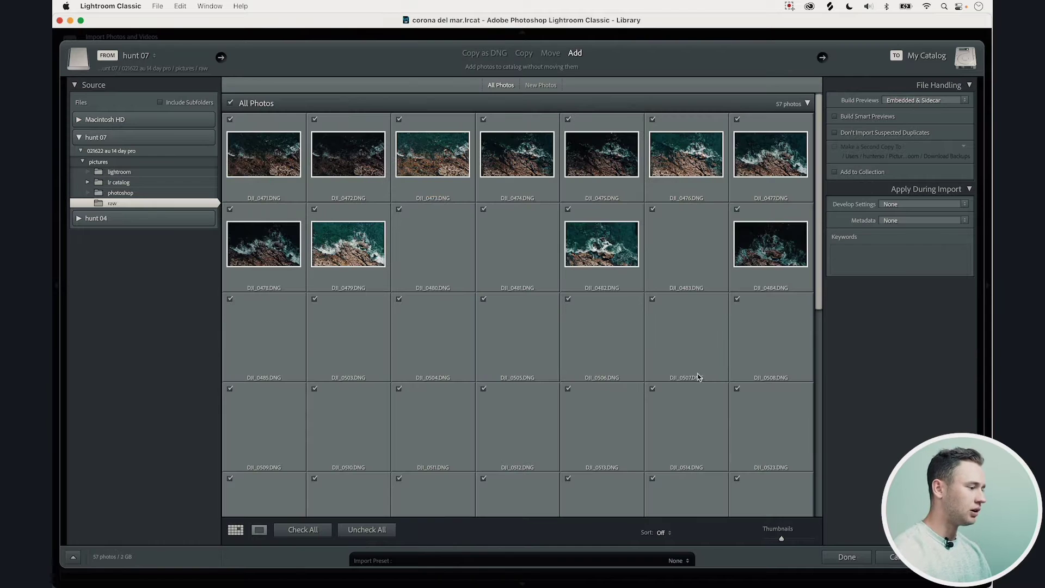
pyautogui.press('Return')
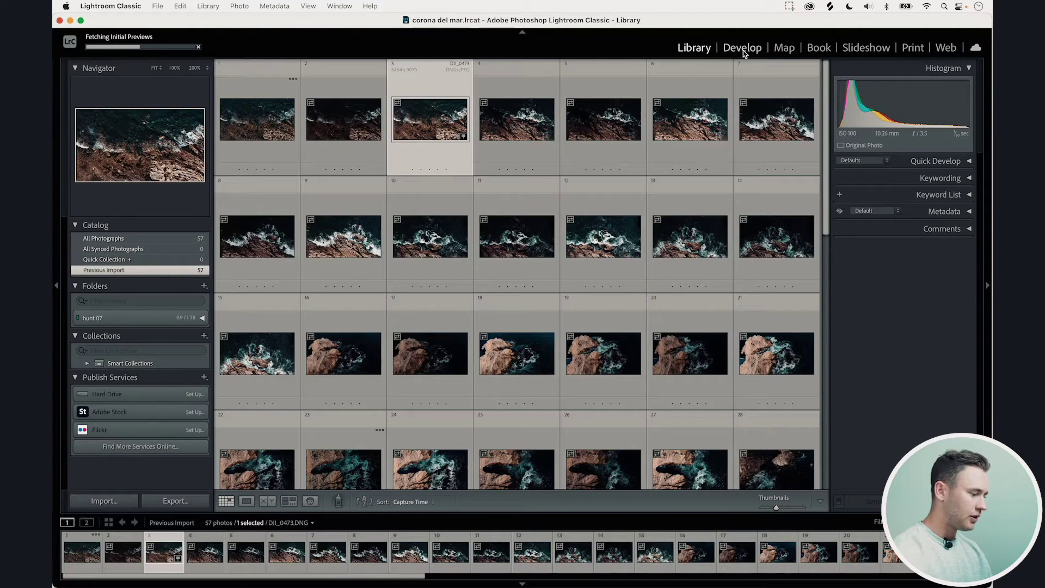
pyautogui.click(741, 47)
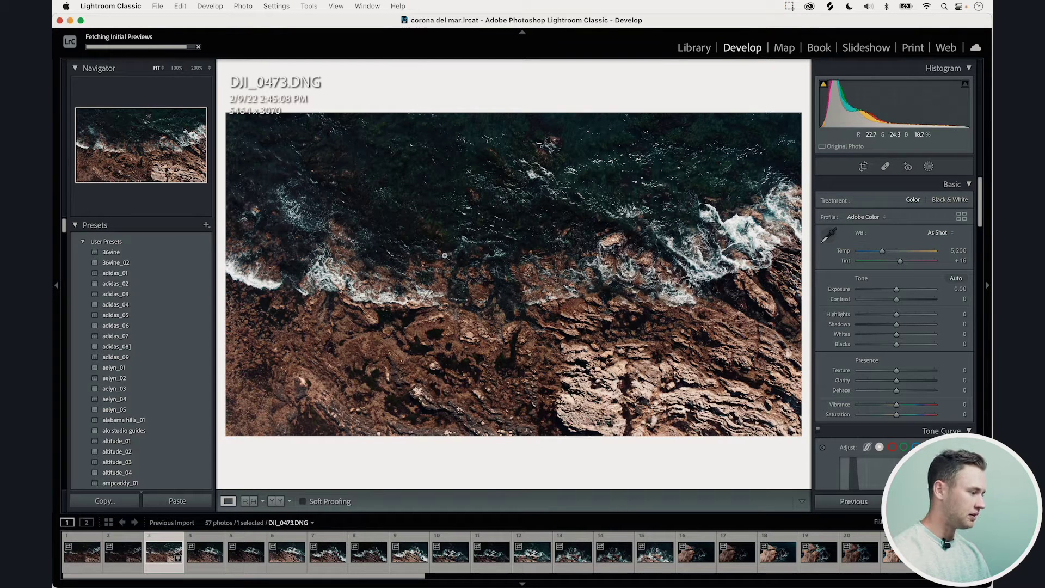
# Step: Step back to DJI_0471, then forward through neighbouring shots, and select DJI_0474
pyautogui.press('Left')
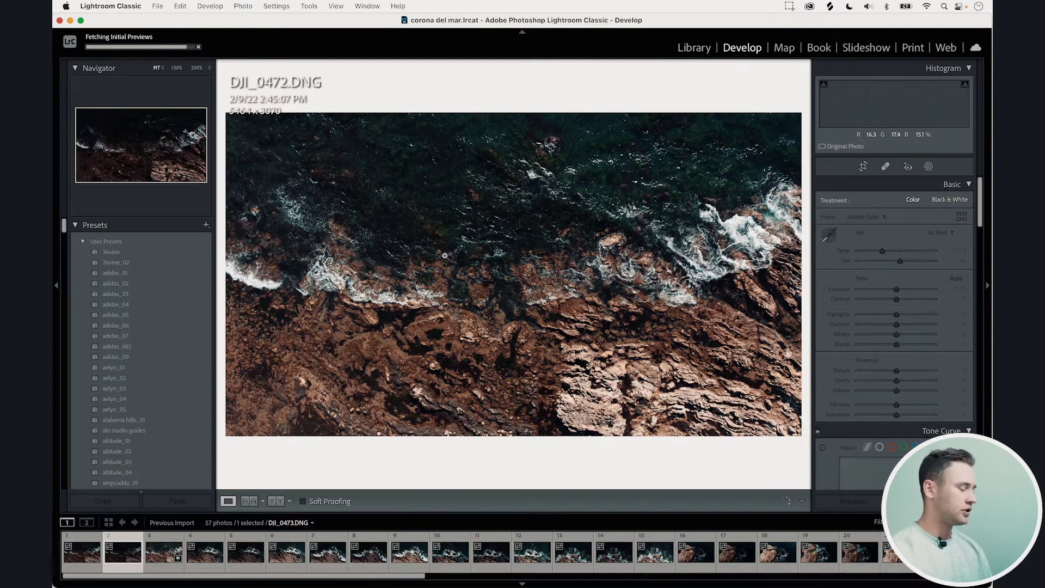
pyautogui.press('Left')
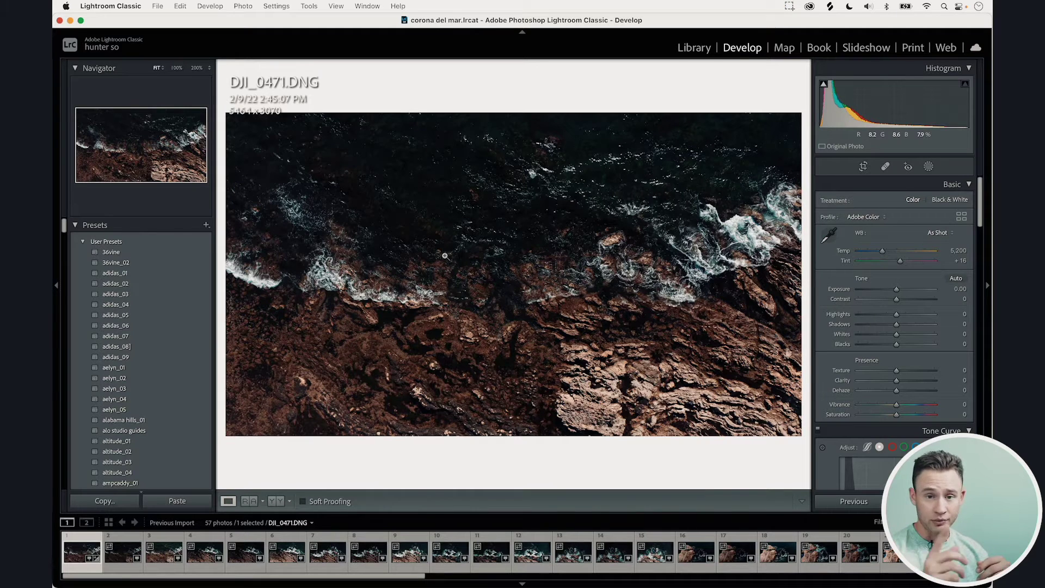
pyautogui.press('Right')
pyautogui.press('Right')
pyautogui.press('Right')
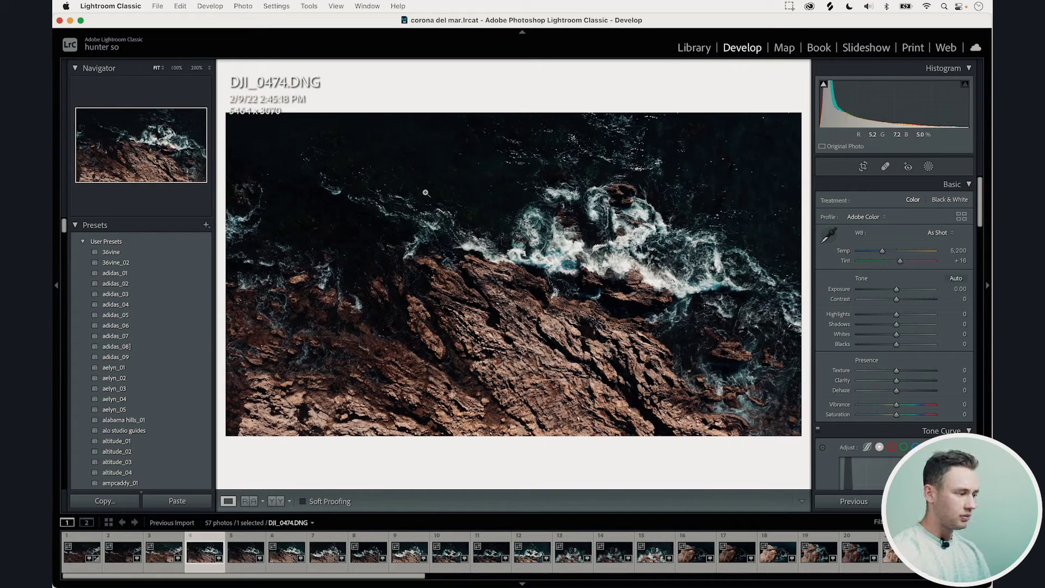
pyautogui.press('Right')
pyautogui.press('Right')
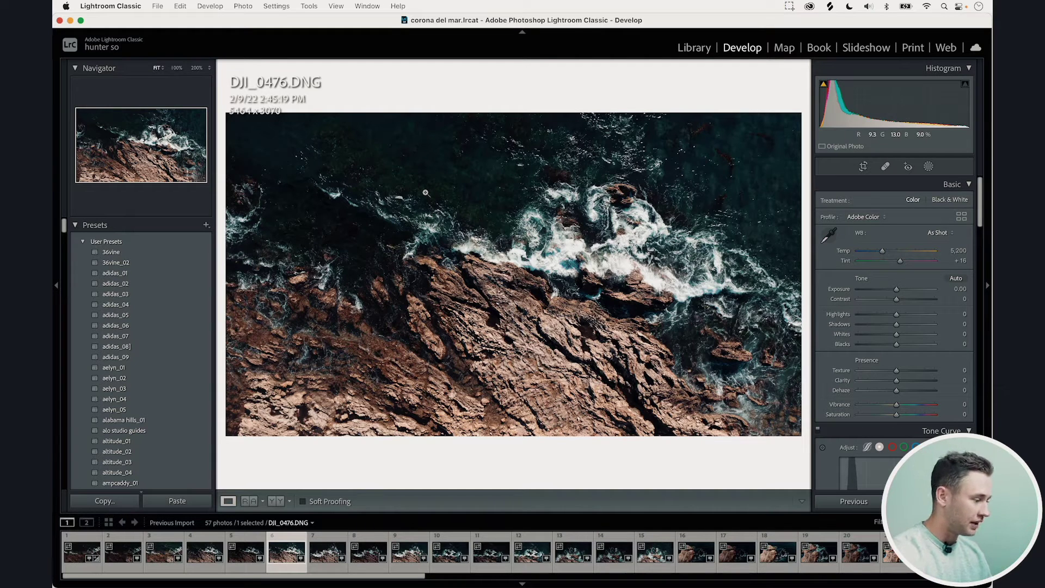
pyautogui.click(205, 551)
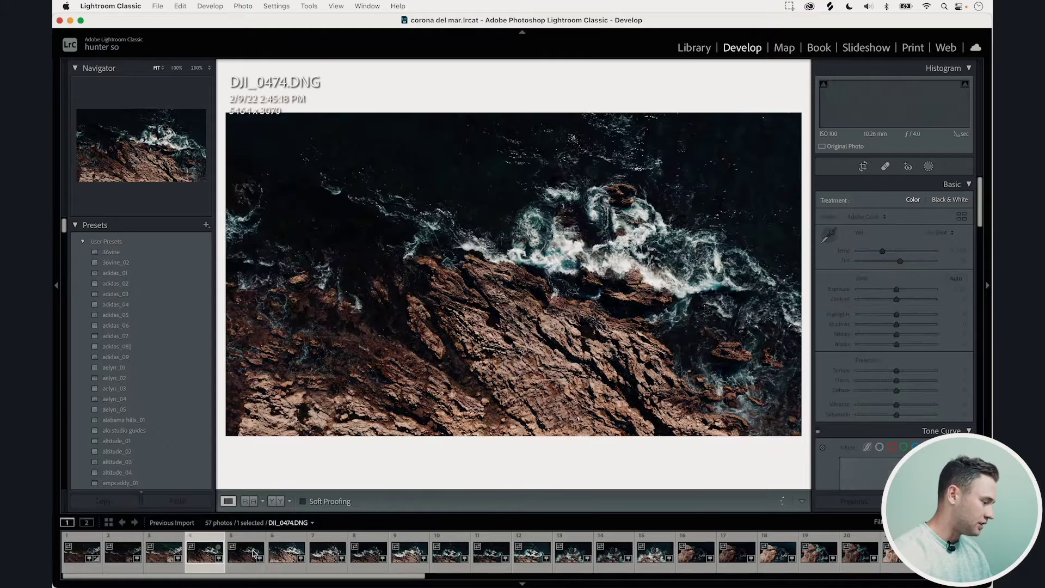
# Step: Merge DJI_0474 and the next two shots into DJI_0474-HDR.dng and open it
pyautogui.keyDown('shift'); pyautogui.click(285, 555); pyautogui.keyUp('shift')
pyautogui.rightClick(287, 556)
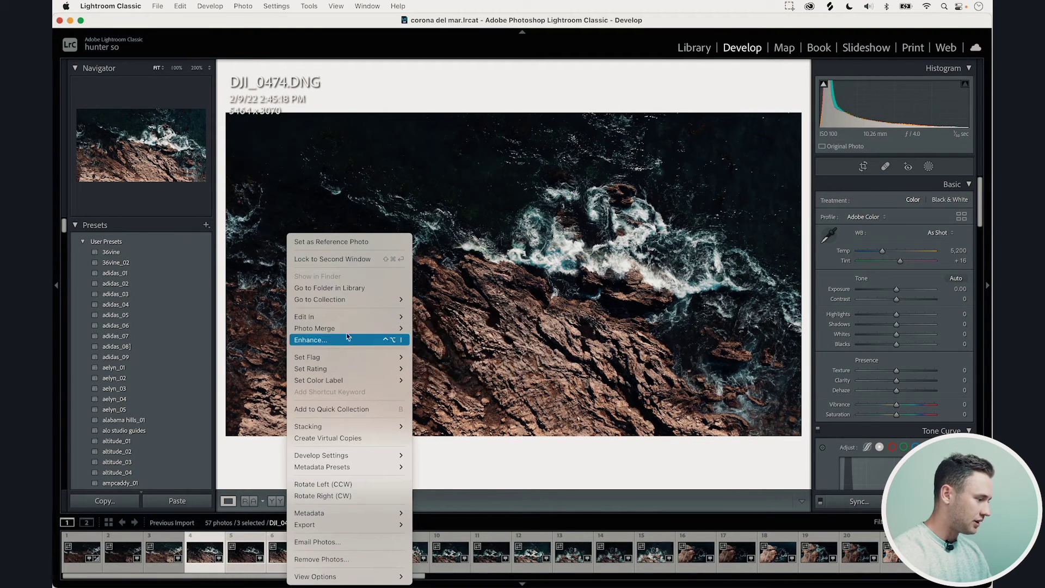
pyautogui.moveTo(347, 328)
pyautogui.click(439, 328)
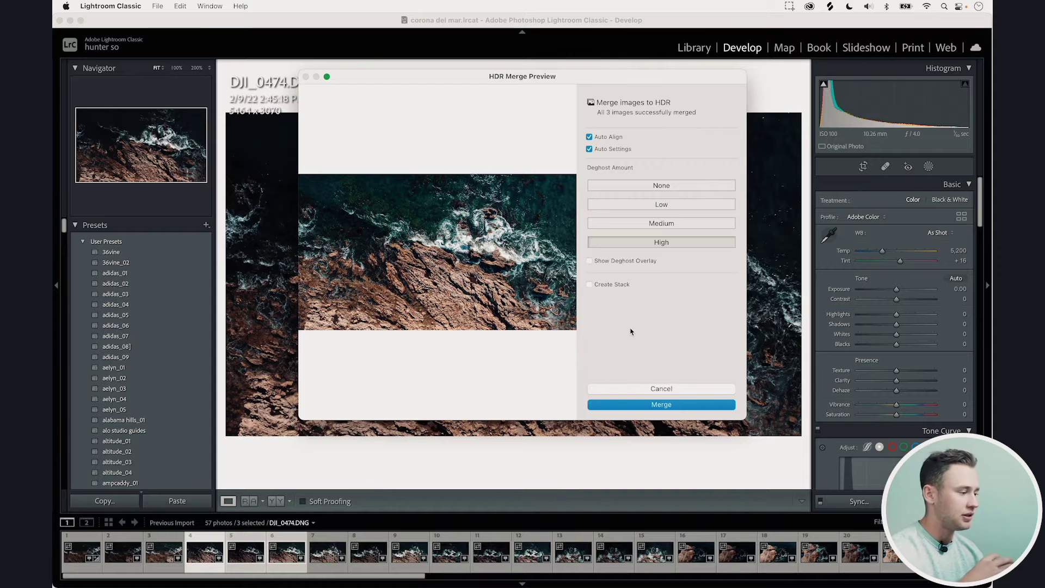
pyautogui.click(666, 405)
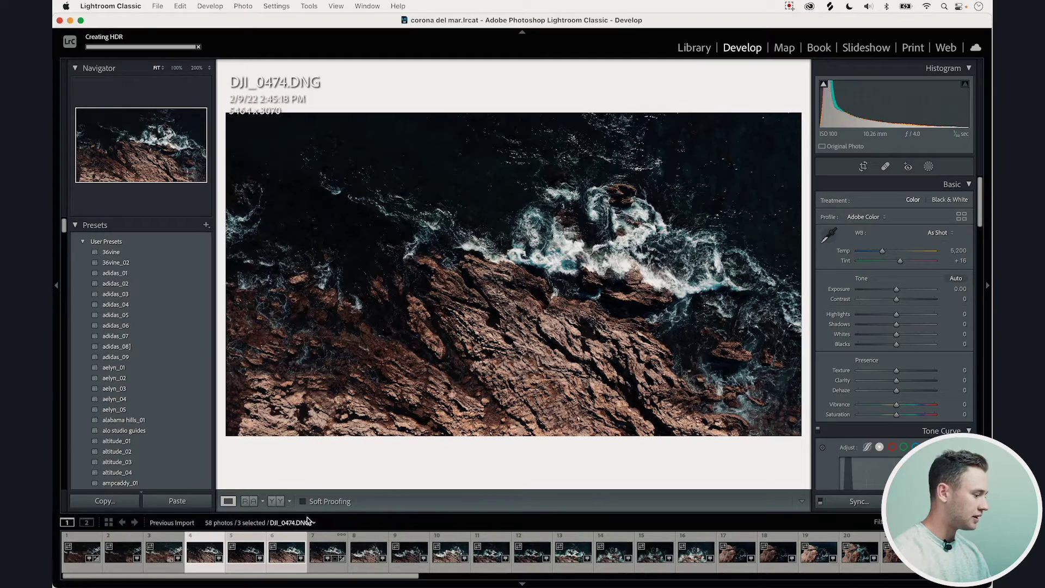
pyautogui.click(328, 554)
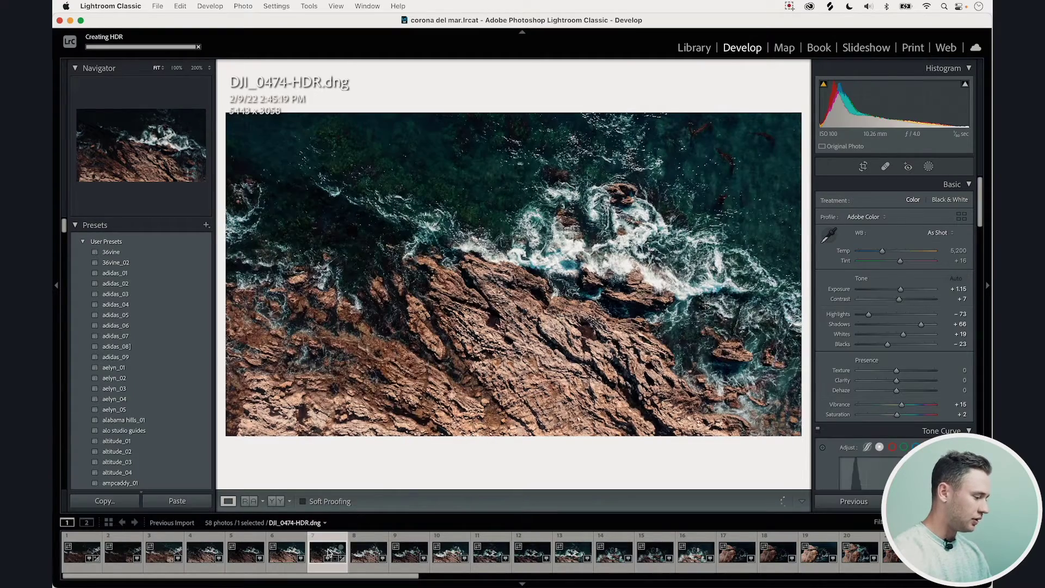
# Step: Apply the anza borrego_mavic pro 2_01 preset, giving Temp 5,568, Exposure +0.35 and Highlights −75
pyautogui.click(534, 249)
pyautogui.click(534, 250)
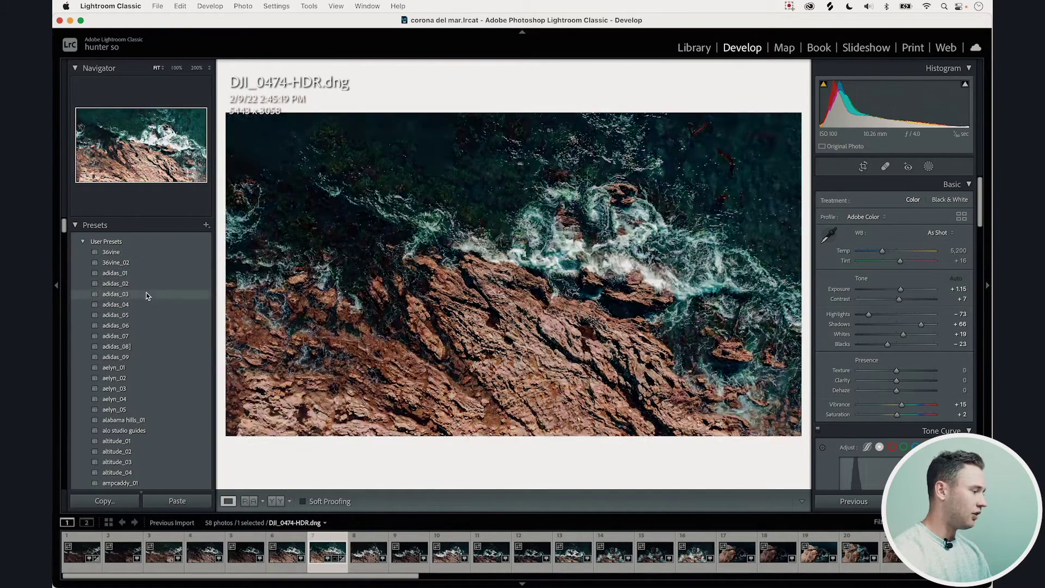
pyautogui.scroll(-5, 200, 337)
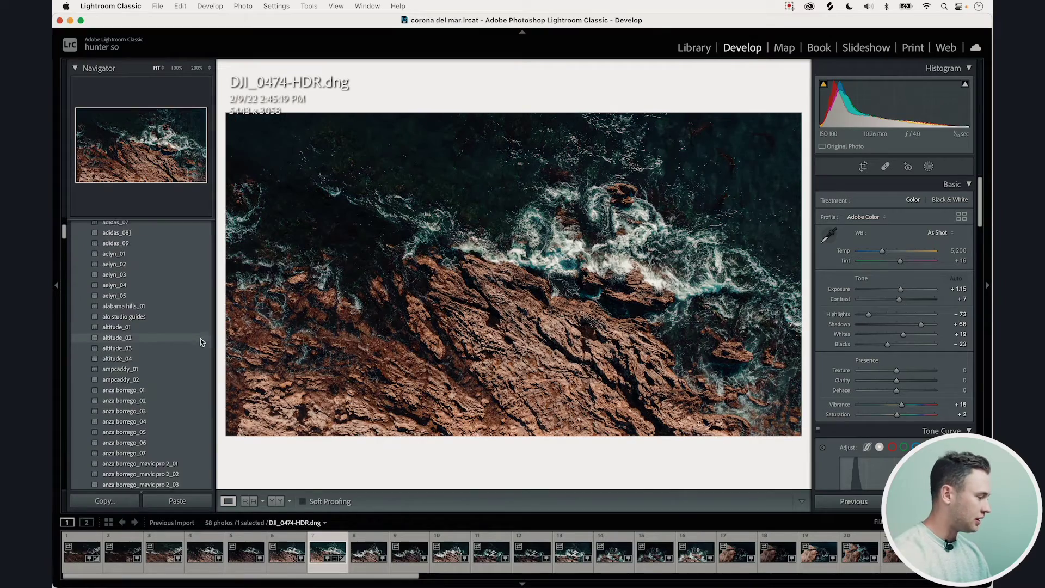
pyautogui.scroll(-2, 200, 338)
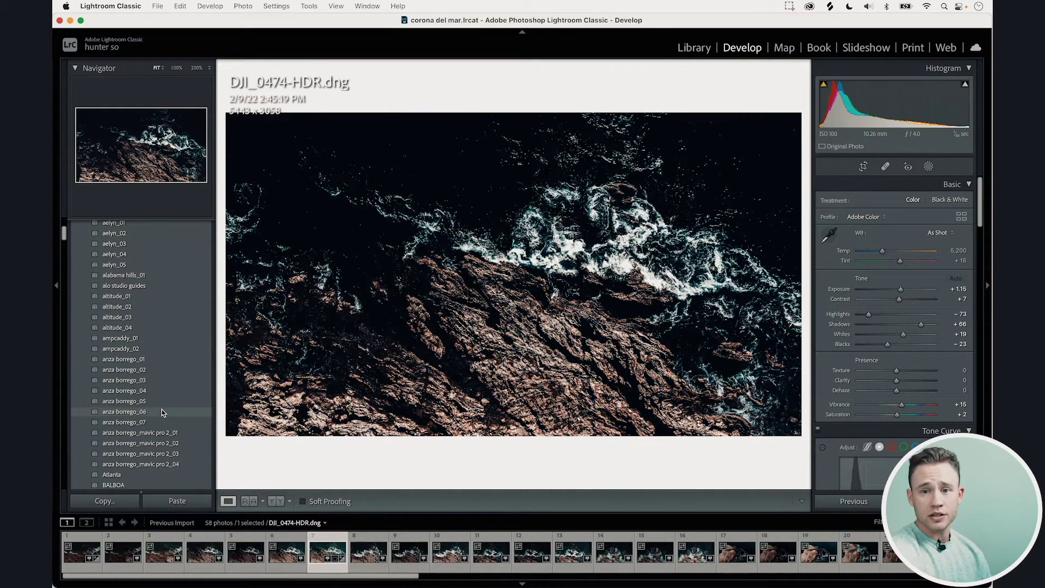
pyautogui.scroll(-3, 160, 377)
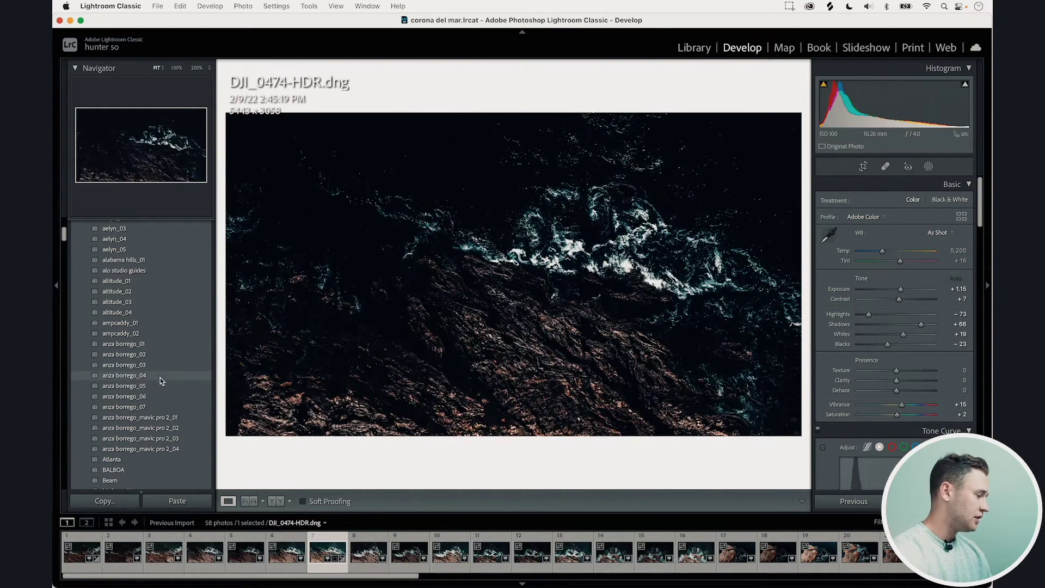
pyautogui.scroll(-2, 162, 392)
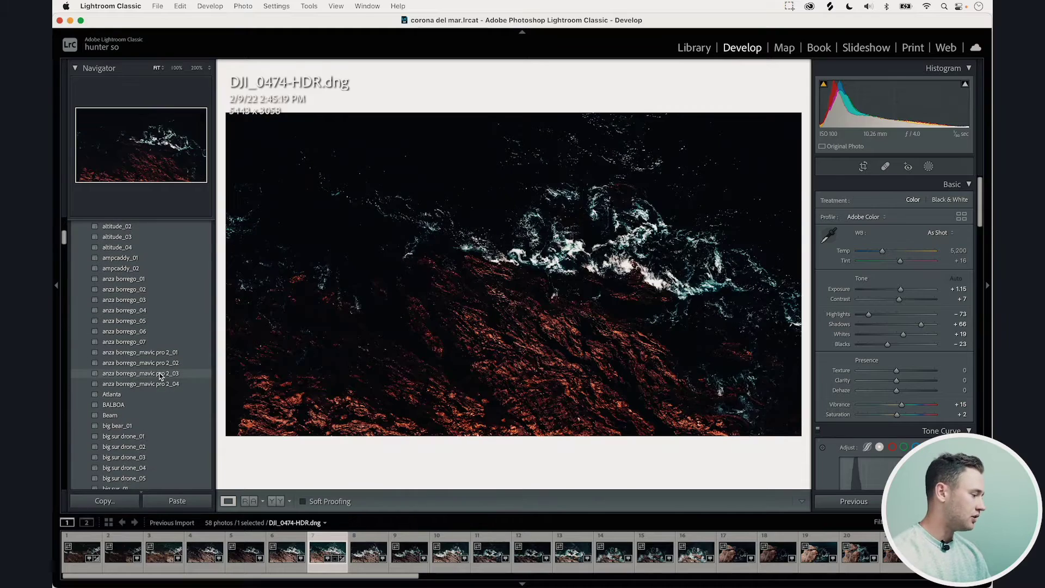
pyautogui.scroll(-1, 158, 353)
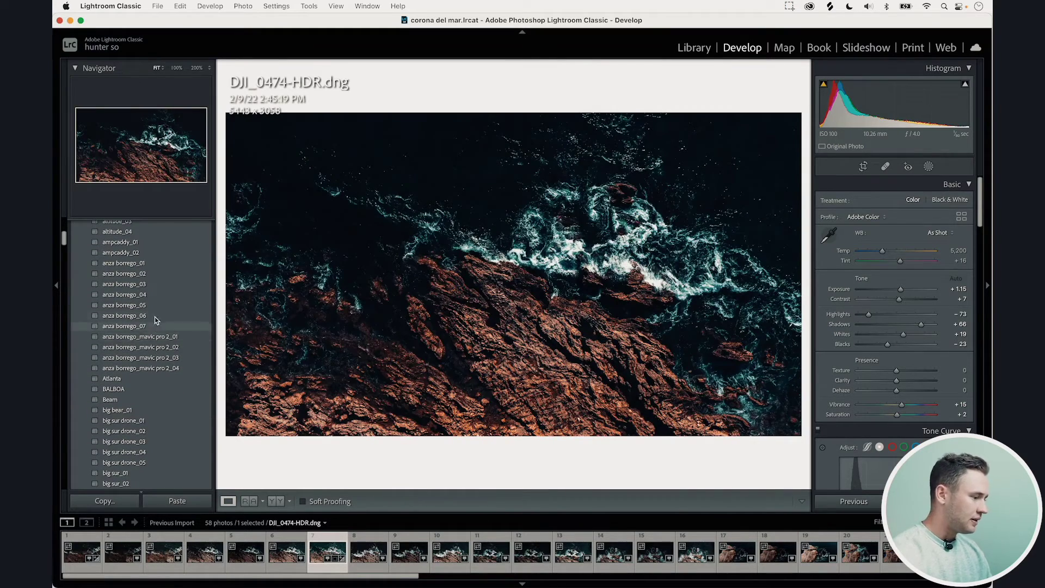
pyautogui.click(151, 339)
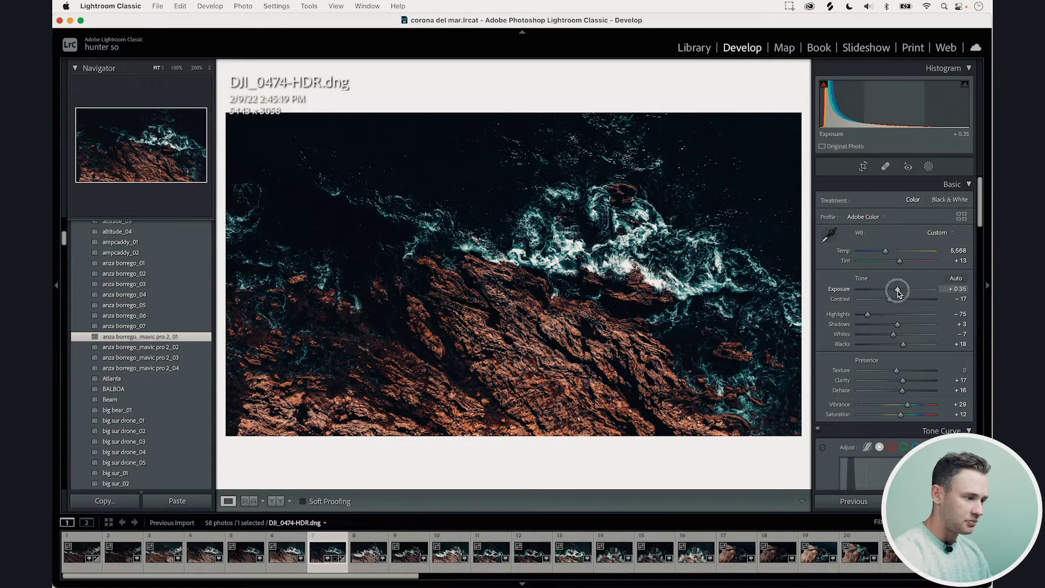
# Step: Undo a trial exposure change and adjust Contrast while checking the rocks at full size
pyautogui.moveTo(898, 293)
pyautogui.mouseDown()
pyautogui.moveTo(911, 298)
pyautogui.moveTo(897, 301)
pyautogui.mouseUp()
pyautogui.press('super+z')
pyautogui.click(585, 343)
pyautogui.press('super+z')
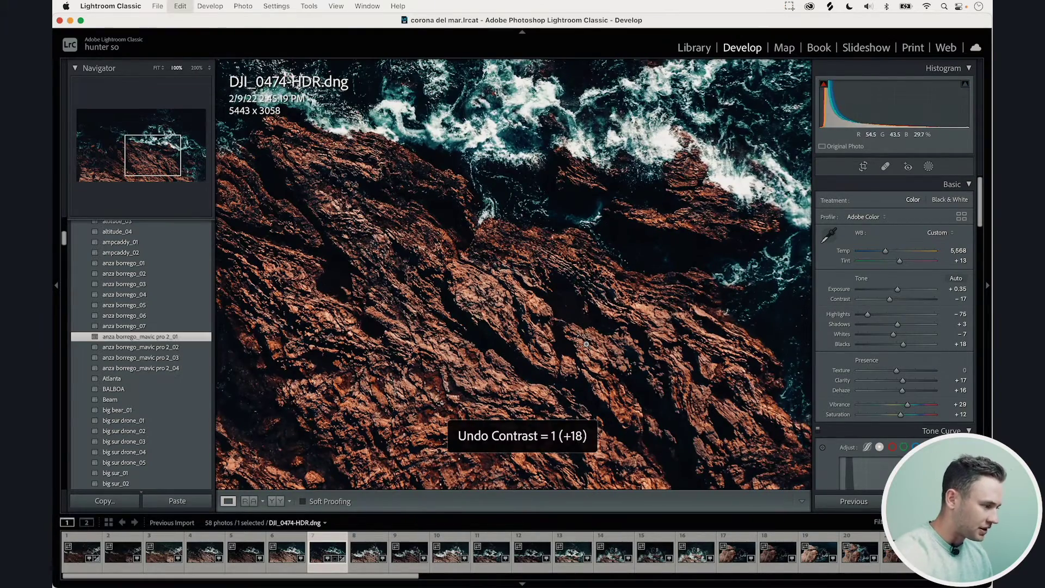
pyautogui.press('super+shift+z')
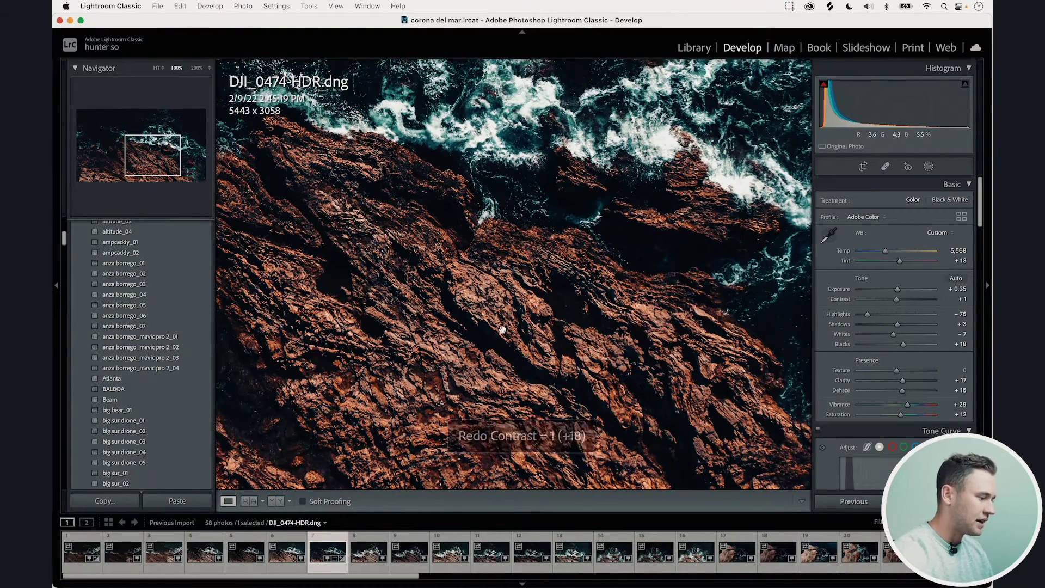
pyautogui.moveTo(497, 351); pyautogui.dragTo(550, 354)
pyautogui.click(551, 354)
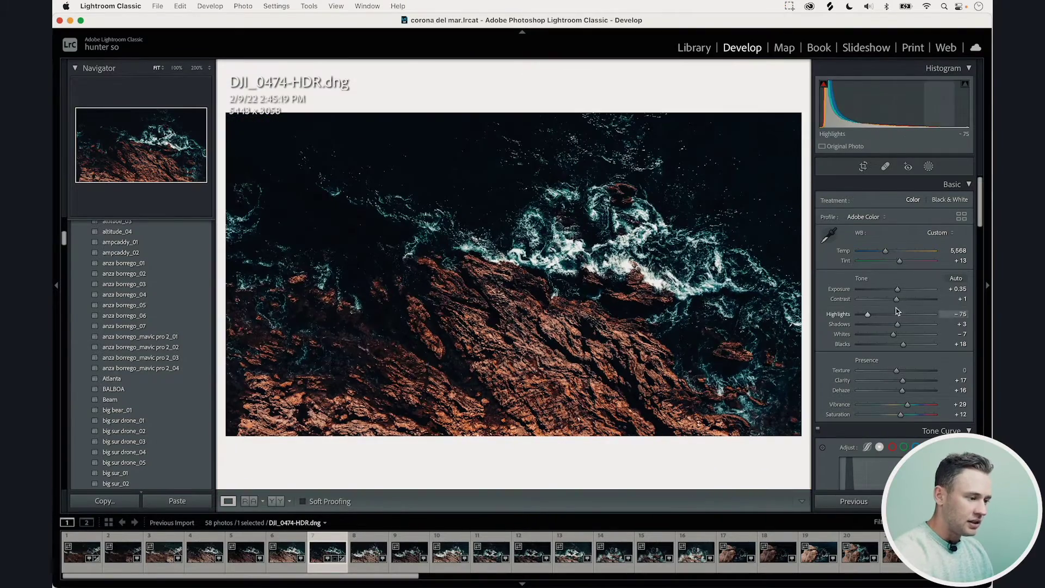
pyautogui.moveTo(897, 300)
pyautogui.mouseDown()
pyautogui.moveTo(931, 301)
pyautogui.moveTo(901, 304)
pyautogui.mouseUp()
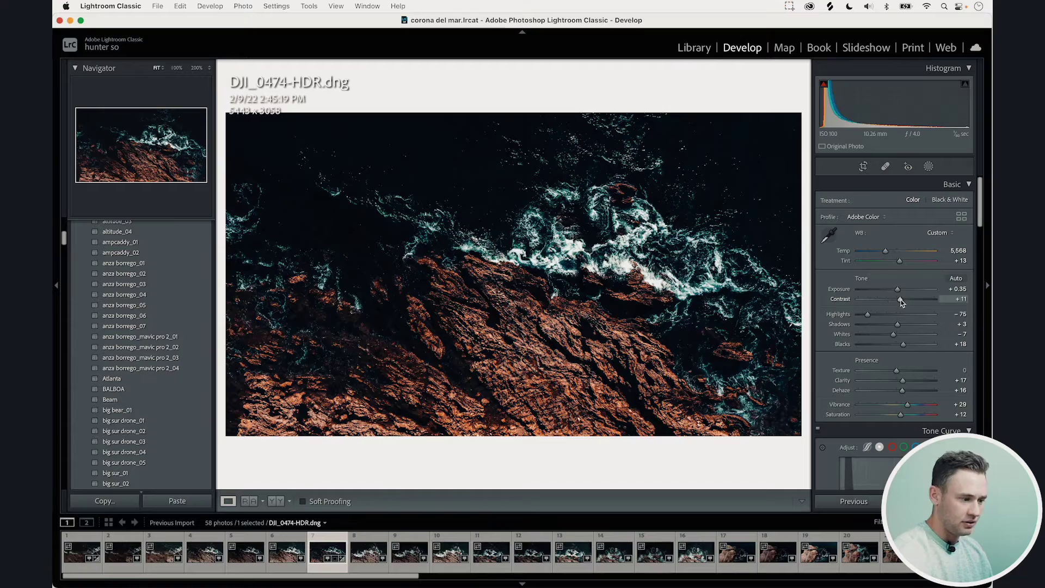
# Step: Set Highlights −79, Shadows +23, Whites +31 and Blacks +19 in the Basic panel
pyautogui.moveTo(869, 318); pyautogui.dragTo(899, 314)
pyautogui.click(605, 260)
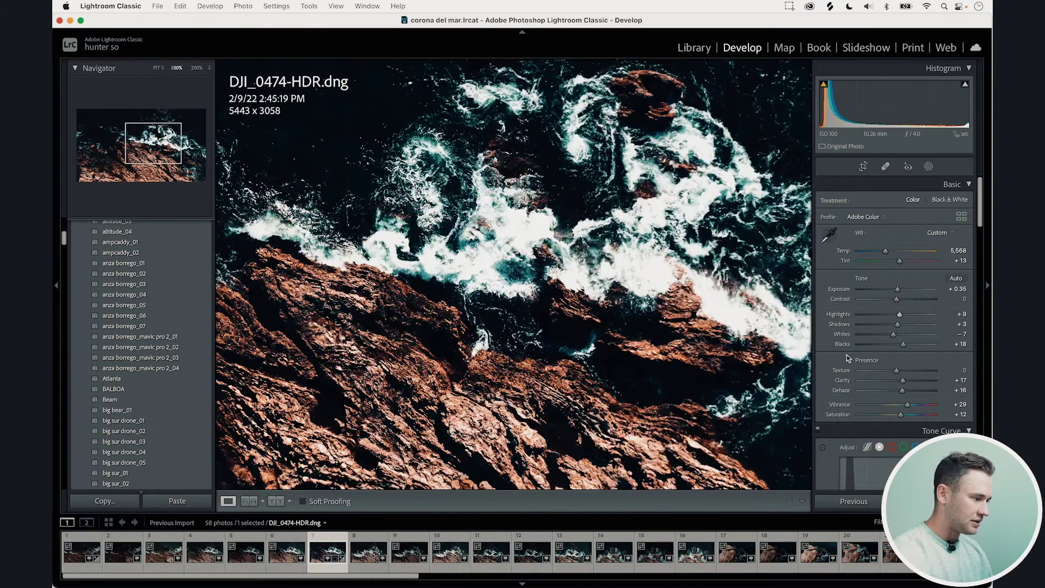
pyautogui.moveTo(899, 314); pyautogui.dragTo(866, 315)
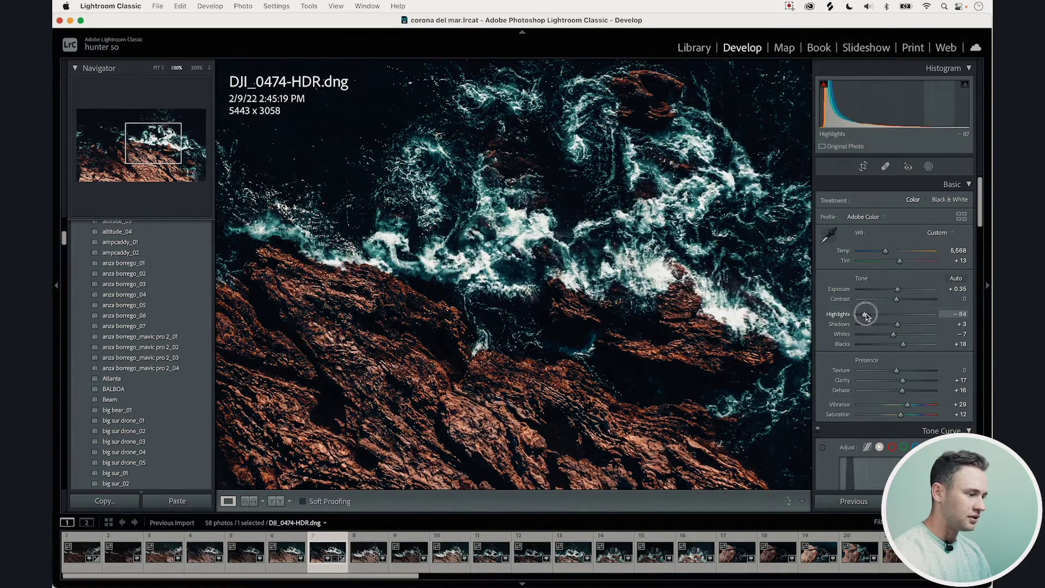
pyautogui.click(657, 287)
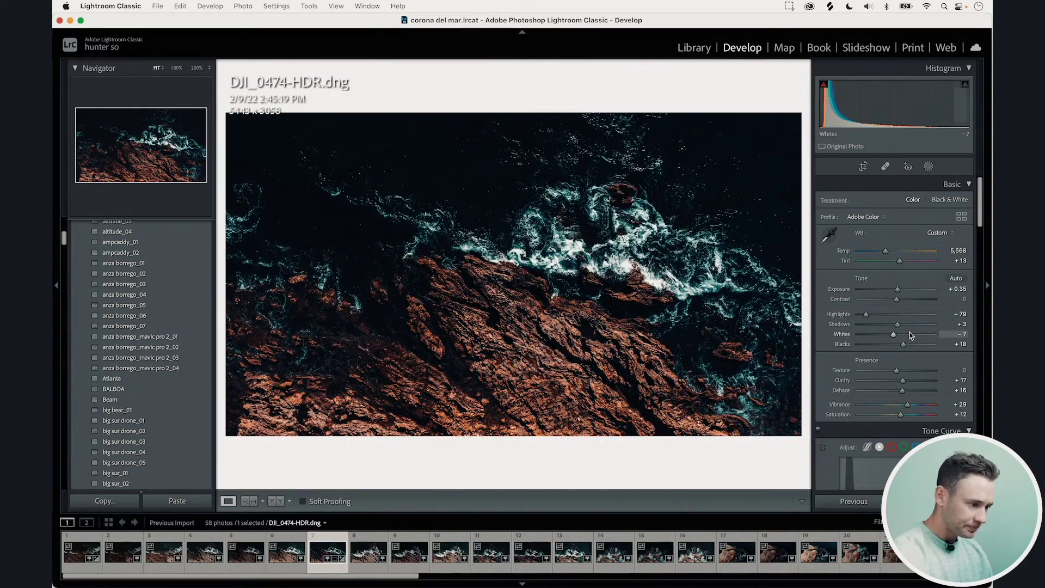
pyautogui.moveTo(919, 324)
pyautogui.mouseDown()
pyautogui.moveTo(928, 326)
pyautogui.moveTo(883, 330)
pyautogui.moveTo(914, 324)
pyautogui.moveTo(899, 334)
pyautogui.moveTo(912, 338)
pyautogui.moveTo(888, 335)
pyautogui.moveTo(910, 334)
pyautogui.mouseUp()
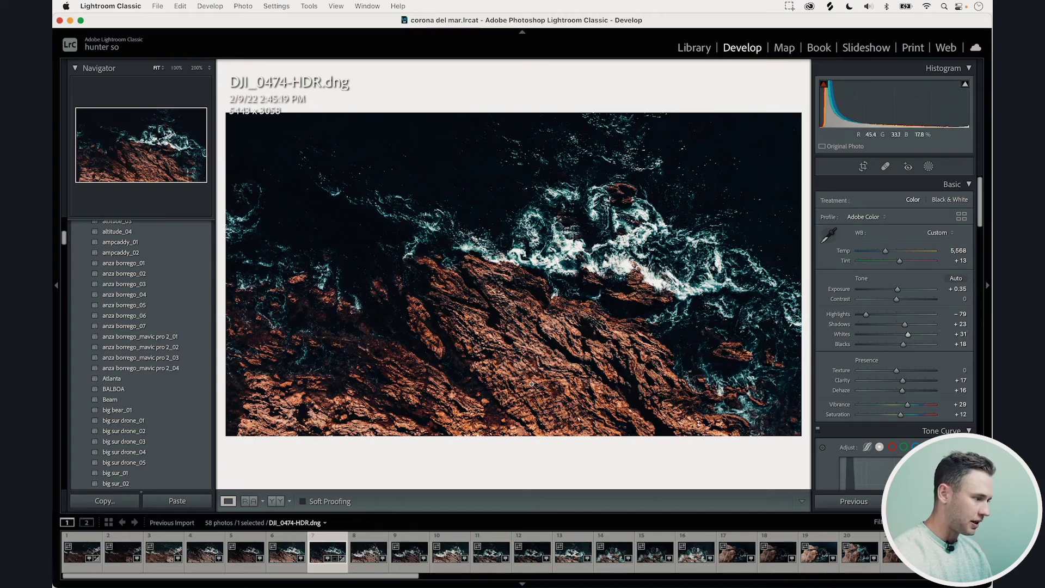
pyautogui.moveTo(905, 349)
pyautogui.mouseDown()
pyautogui.moveTo(884, 345)
pyautogui.moveTo(939, 346)
pyautogui.moveTo(860, 345)
pyautogui.moveTo(907, 347)
pyautogui.moveTo(898, 343)
pyautogui.mouseUp()
pyautogui.scroll(-3, 878, 362)
# Step: Reset Clarity and raise a lower point on the custom point tone curve
pyautogui.doubleClick(898, 334)
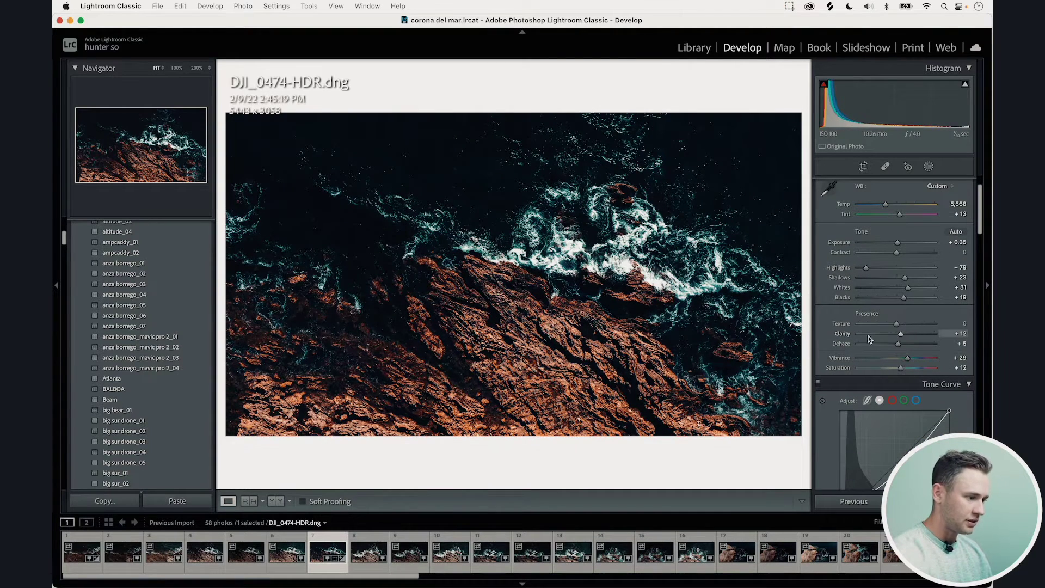
pyautogui.scroll(-5, 870, 370)
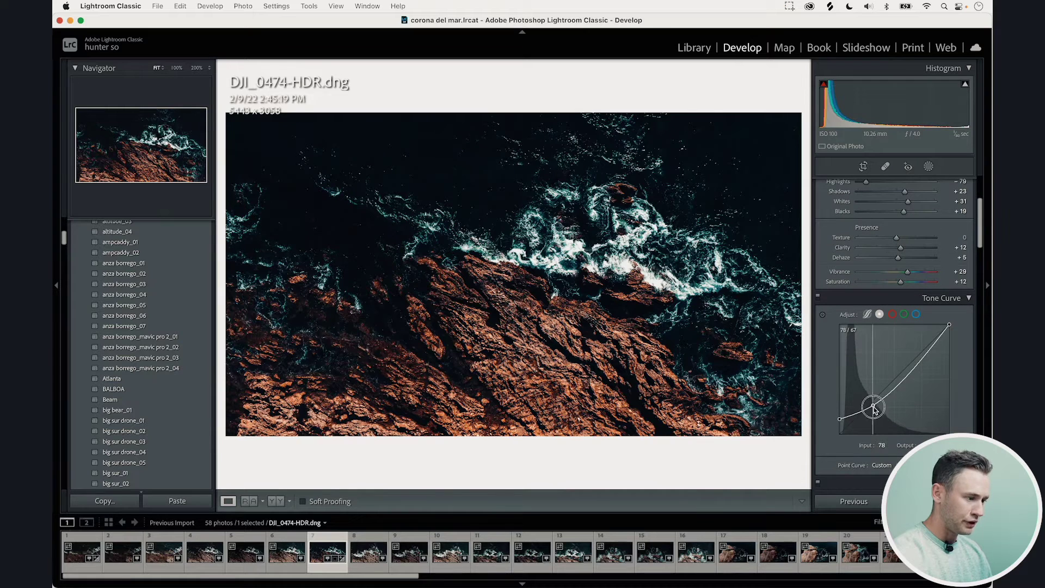
pyautogui.moveTo(873, 410); pyautogui.dragTo(870, 400)
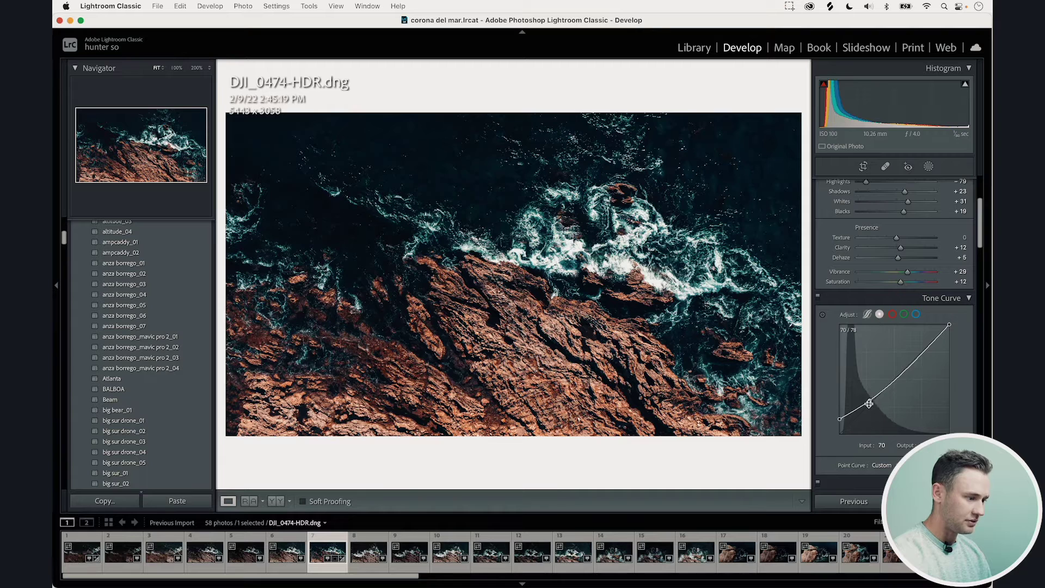
pyautogui.moveTo(870, 403); pyautogui.dragTo(870, 401)
# Step: Add an upper curve point lifting the highlights, deepen the shadow end, and undo the last curve move
pyautogui.moveTo(924, 351); pyautogui.dragTo(921, 347)
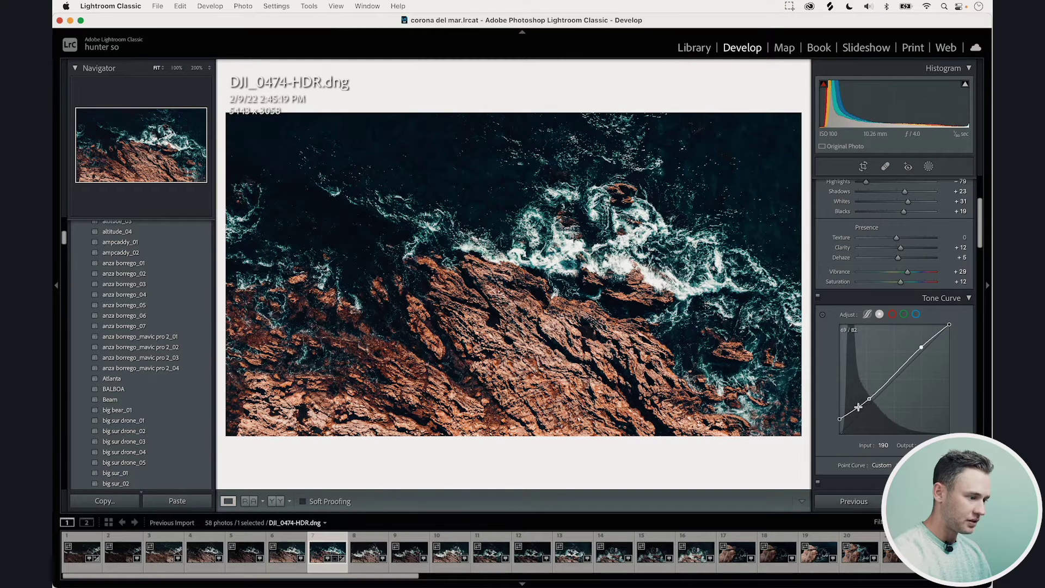
pyautogui.moveTo(841, 420); pyautogui.dragTo(866, 406)
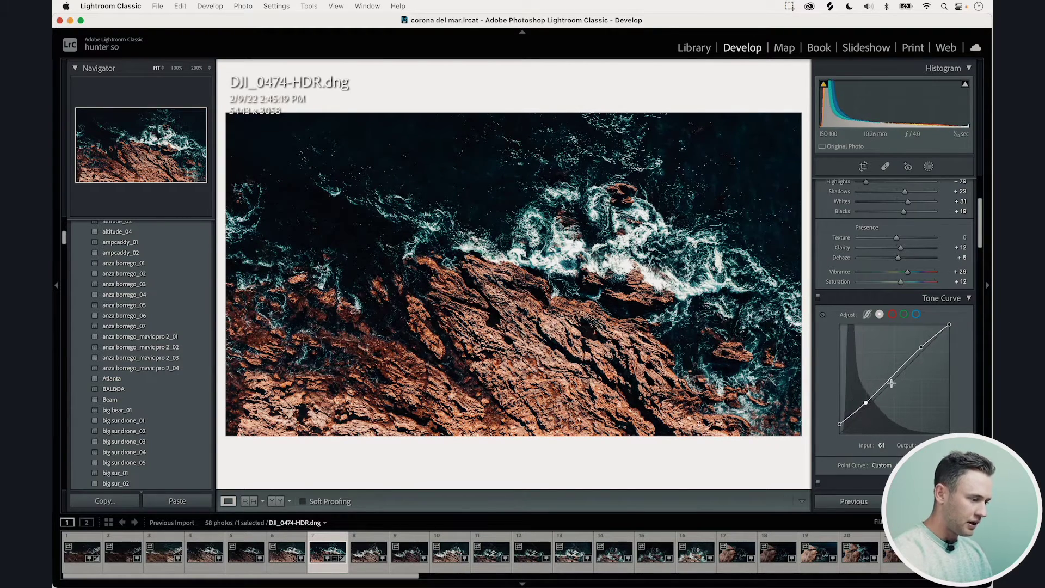
pyautogui.moveTo(866, 403); pyautogui.dragTo(867, 412)
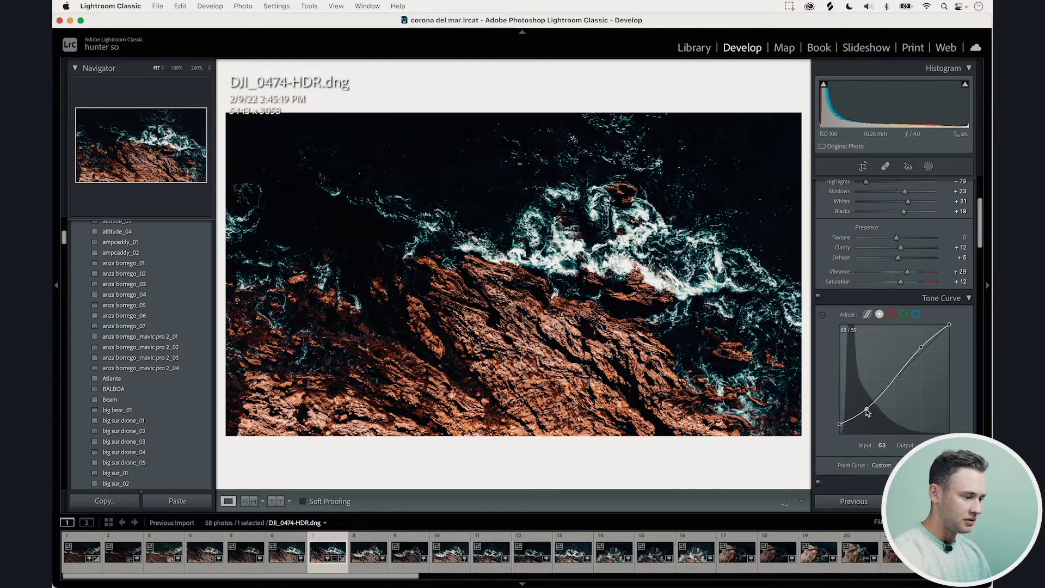
pyautogui.moveTo(921, 346); pyautogui.dragTo(909, 351)
pyautogui.press('super+z')
# Step: Set the Calibration Red Primary to Hue +61 and Saturation +7
pyautogui.scroll(4, 874, 364)
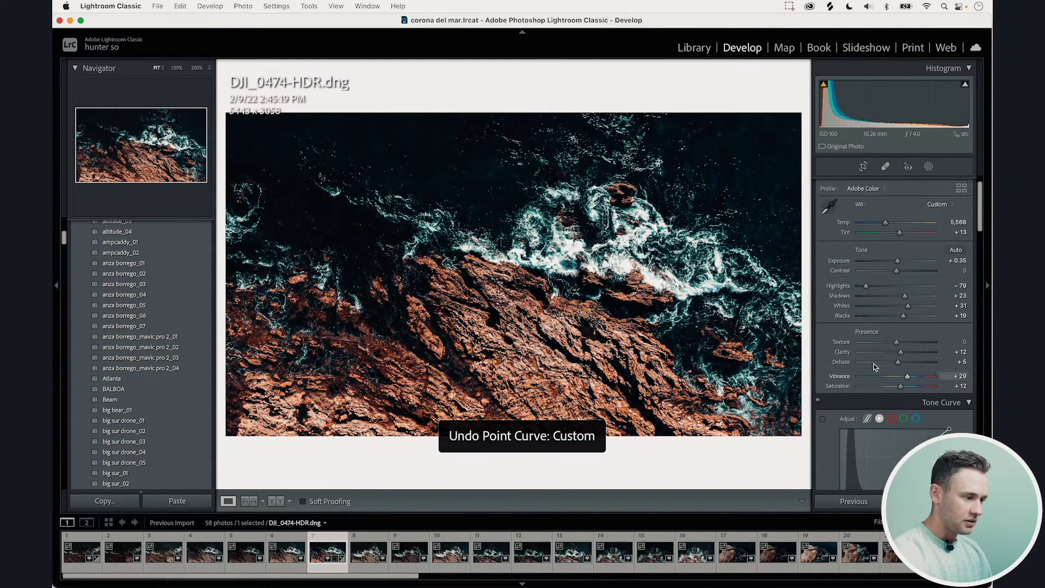
pyautogui.scroll(1, 874, 364)
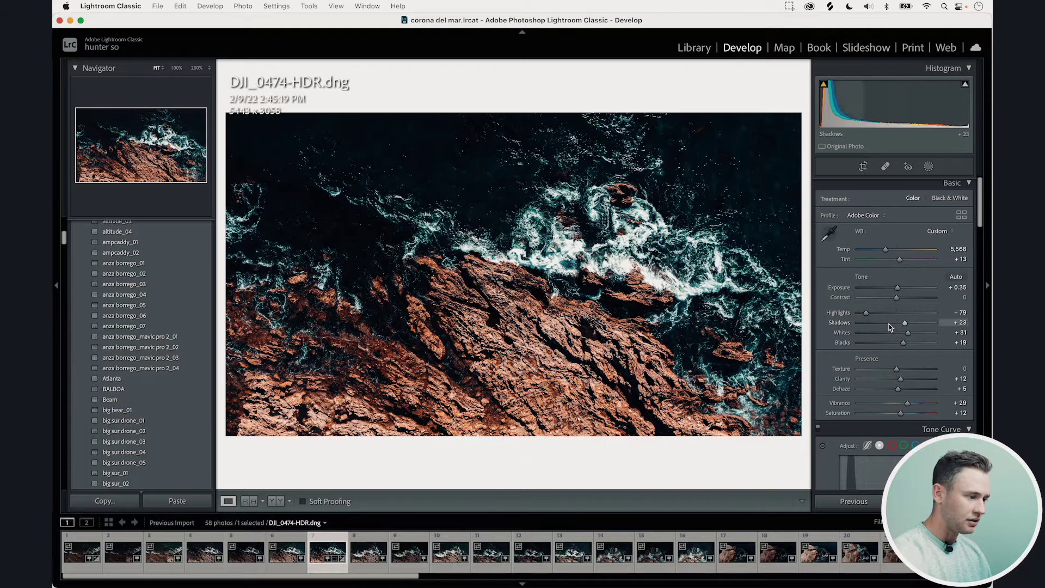
pyautogui.scroll(-9, 889, 324)
pyautogui.scroll(-15, 862, 365)
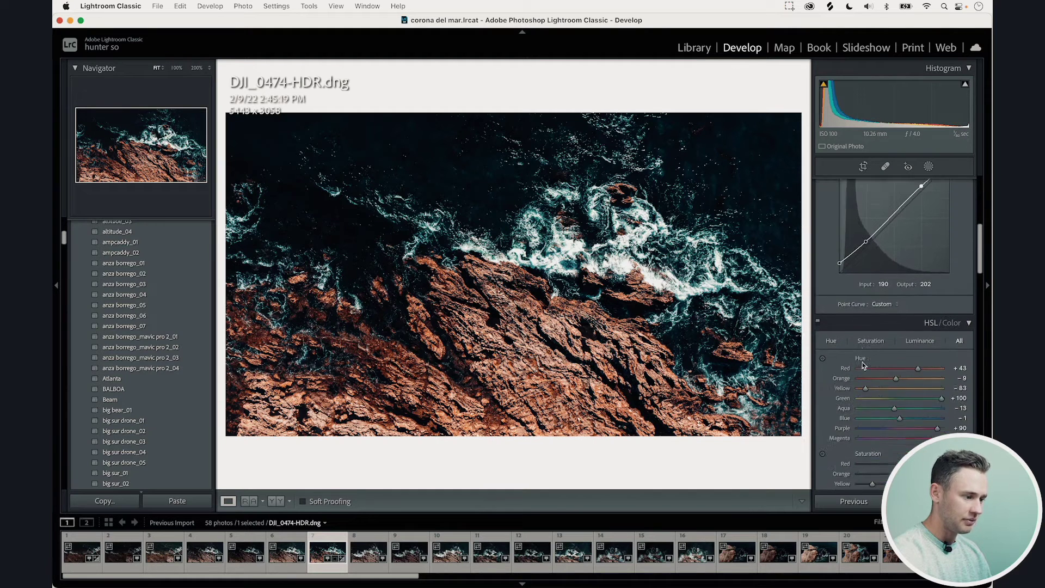
pyautogui.scroll(5, 862, 366)
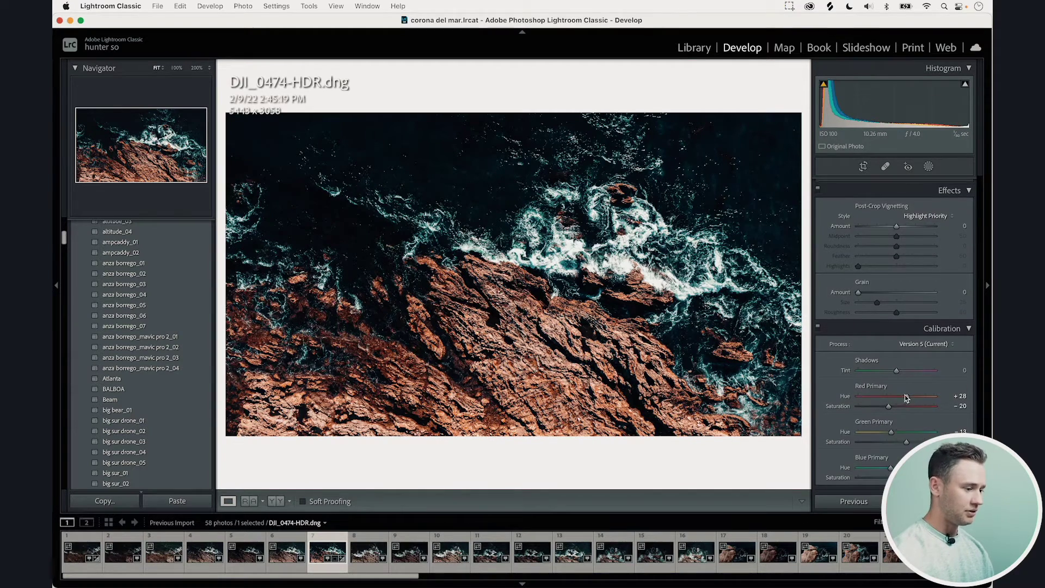
pyautogui.scroll(-4, 923, 367)
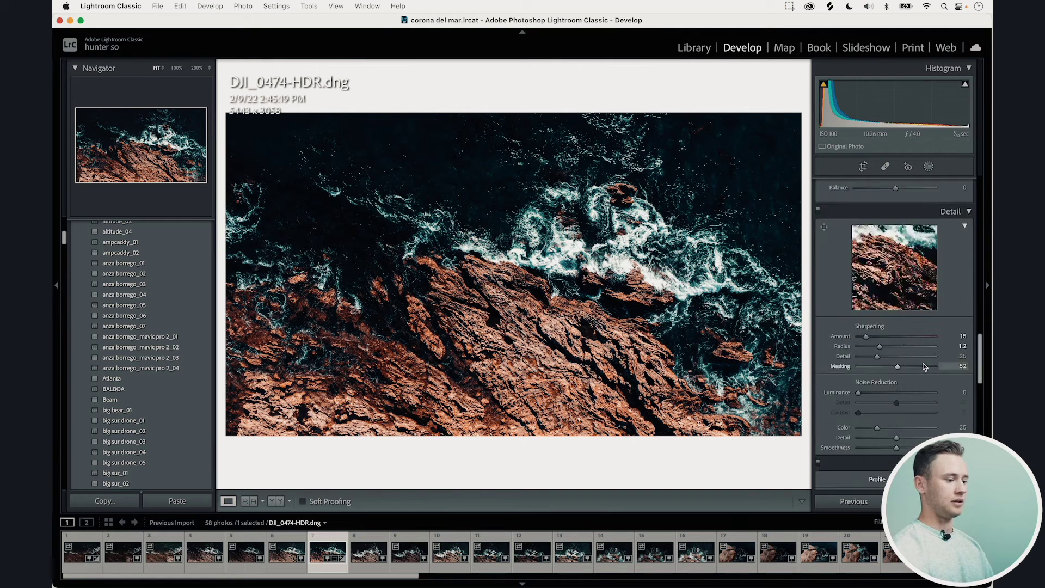
pyautogui.moveTo(907, 400)
pyautogui.mouseDown()
pyautogui.moveTo(867, 397)
pyautogui.moveTo(925, 400)
pyautogui.mouseUp()
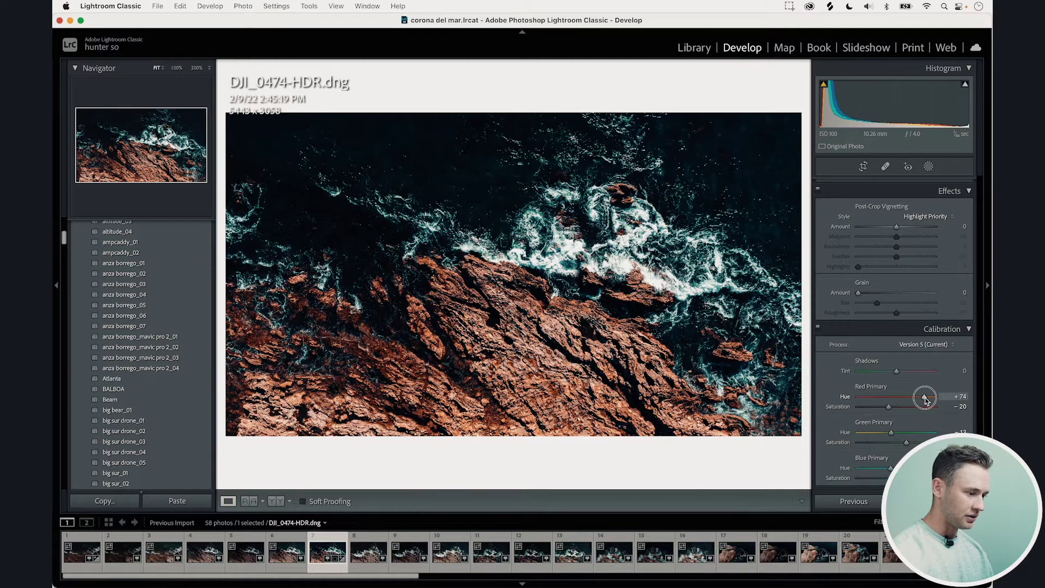
pyautogui.moveTo(925, 399); pyautogui.dragTo(927, 440)
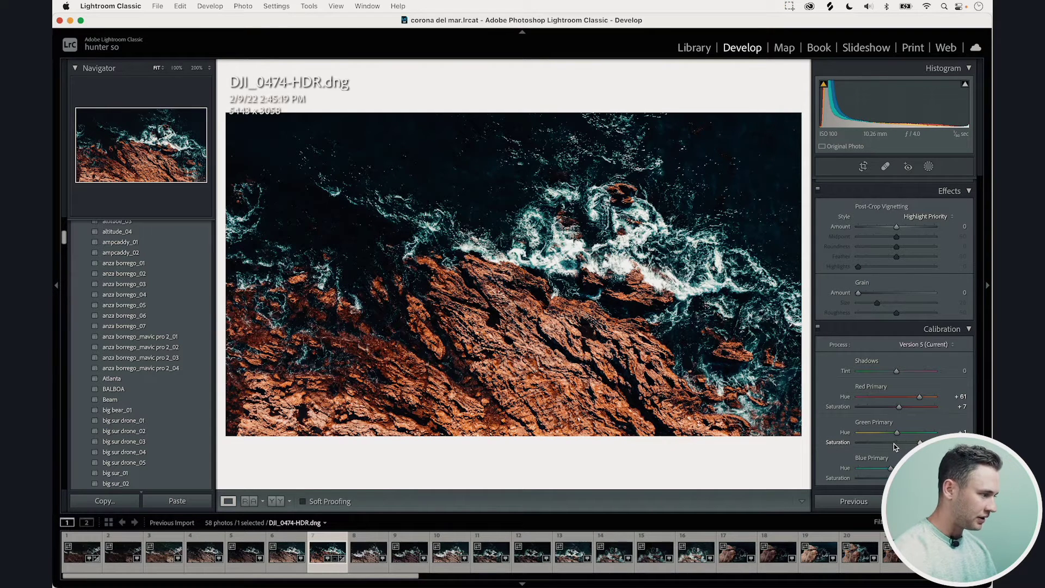
# Step: Nudge the Blue Primary hue and saturation, then compare with the before version at full size
pyautogui.moveTo(890, 467)
pyautogui.mouseDown()
pyautogui.moveTo(870, 468)
pyautogui.moveTo(899, 468)
pyautogui.moveTo(886, 468)
pyautogui.mouseUp()
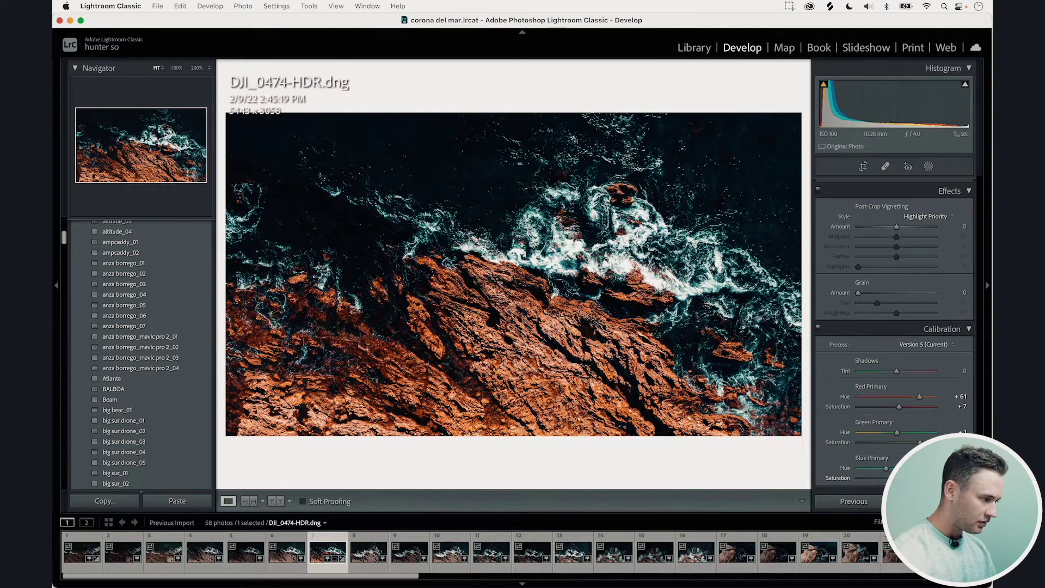
pyautogui.click(887, 468)
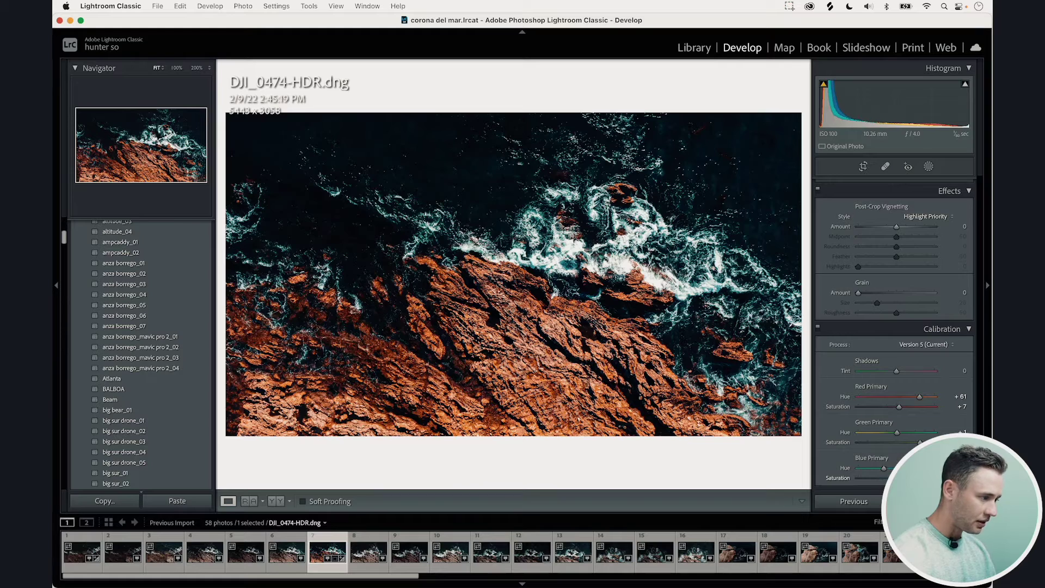
pyautogui.moveTo(887, 478)
pyautogui.mouseDown()
pyautogui.moveTo(871, 478)
pyautogui.moveTo(886, 481)
pyautogui.mouseUp()
pyautogui.click(487, 272)
pyautogui.moveTo(490, 228); pyautogui.dragTo(519, 346)
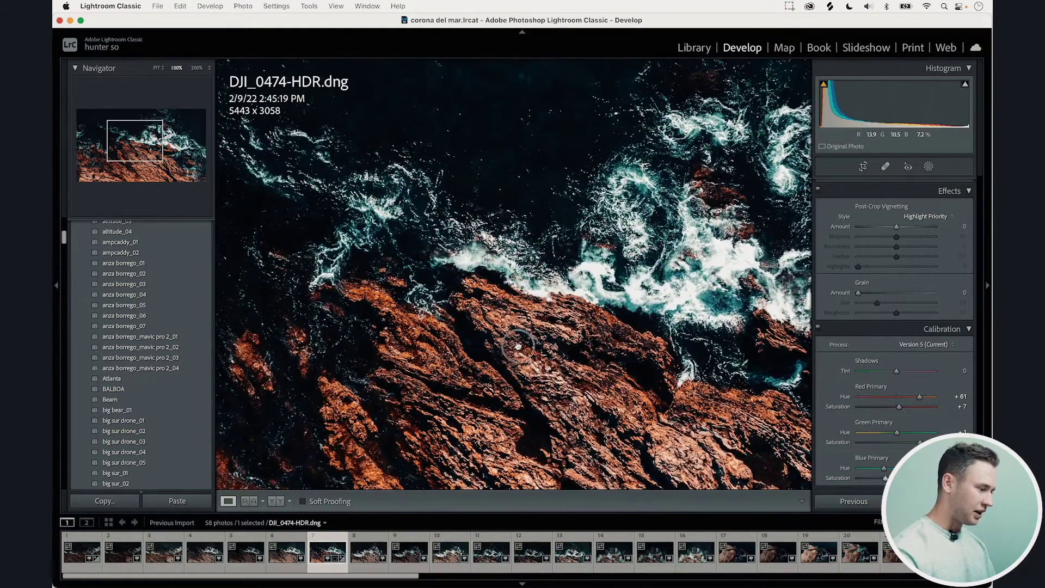
pyautogui.press('\\')
pyautogui.press('\\')
pyautogui.click(521, 306)
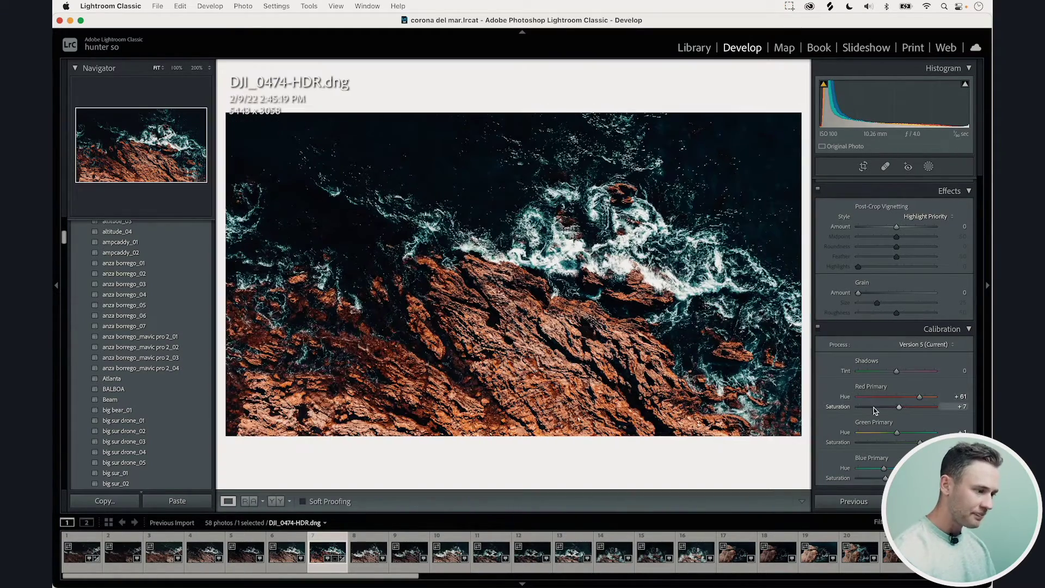
pyautogui.scroll(5, 873, 411)
# Step: Tweak green and yellow luminance and reduce the green saturation in the HSL panel
pyautogui.scroll(10, 873, 410)
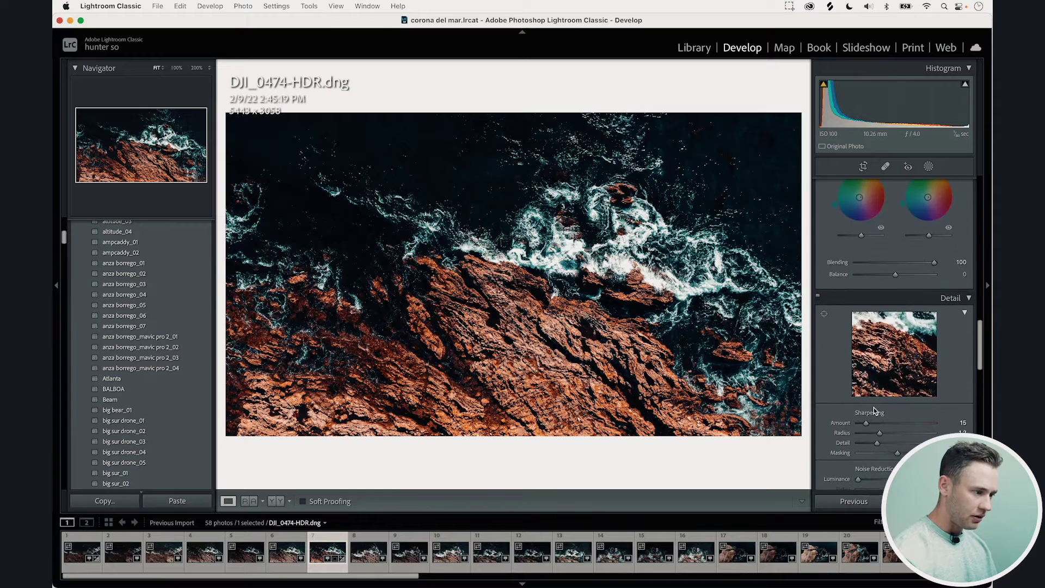
pyautogui.scroll(8, 874, 411)
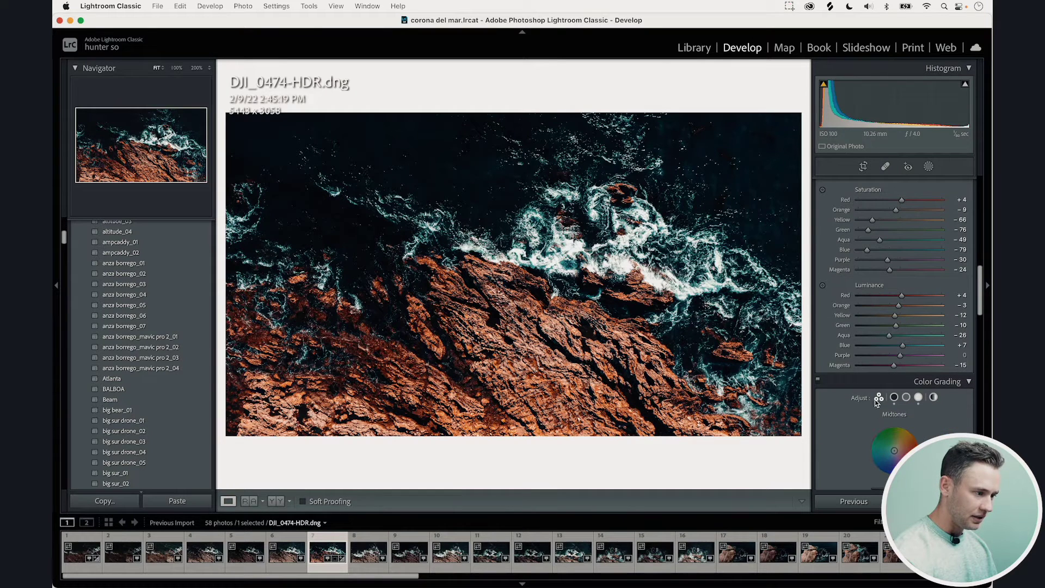
pyautogui.moveTo(903, 346)
pyautogui.mouseDown()
pyautogui.moveTo(933, 346)
pyautogui.moveTo(881, 347)
pyautogui.moveTo(924, 347)
pyautogui.moveTo(903, 346)
pyautogui.mouseUp()
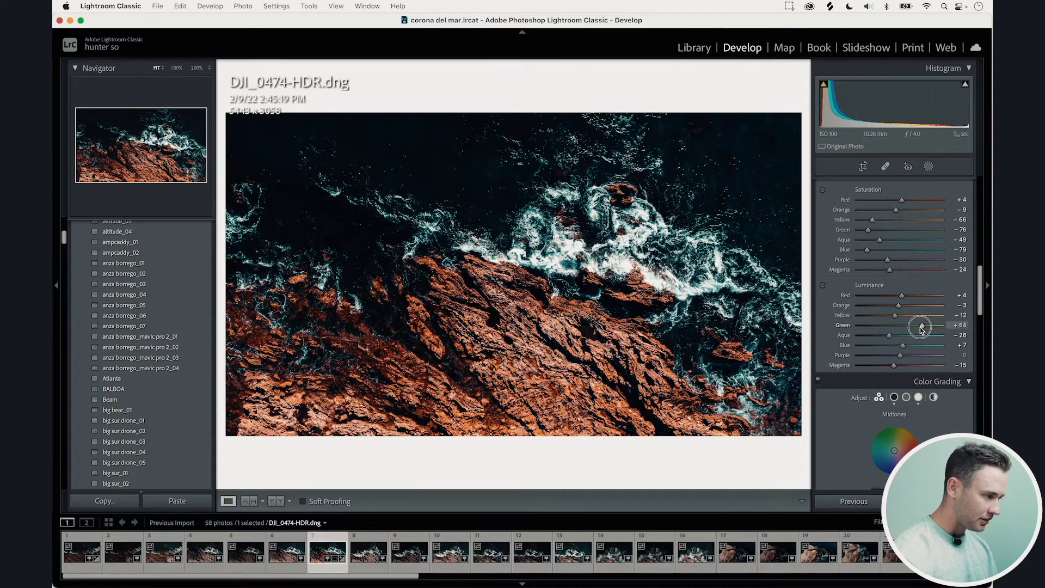
pyautogui.moveTo(897, 317); pyautogui.dragTo(893, 340)
pyautogui.scroll(2, 893, 340)
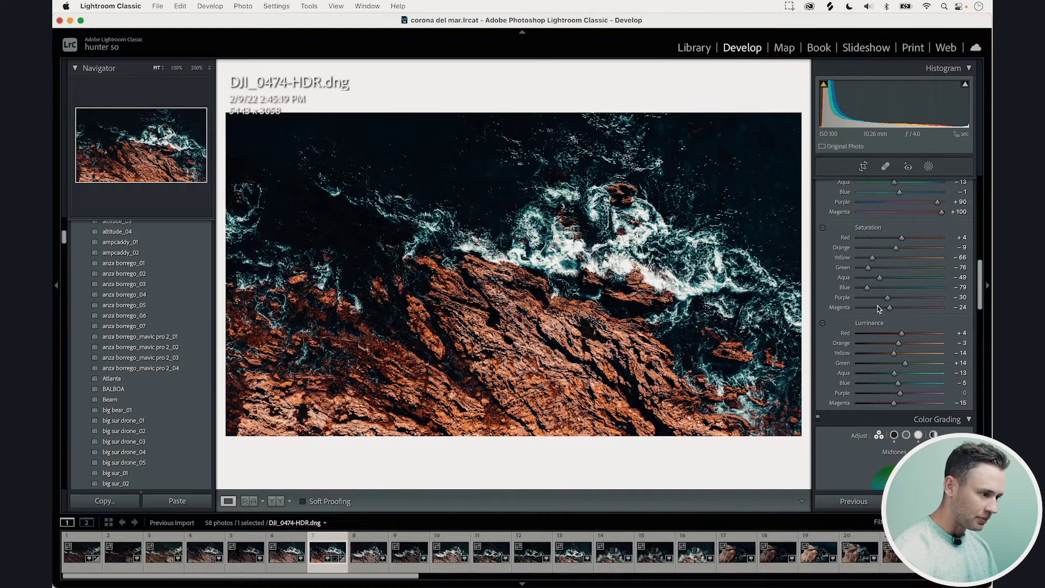
pyautogui.moveTo(868, 287)
pyautogui.mouseDown()
pyautogui.moveTo(922, 296)
pyautogui.moveTo(884, 300)
pyautogui.mouseUp()
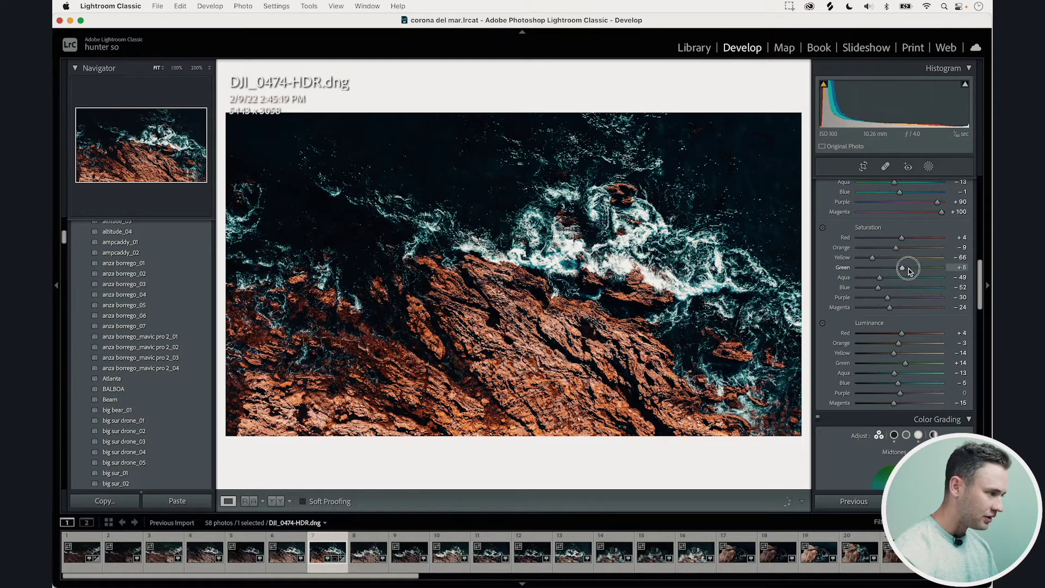
pyautogui.click(496, 222)
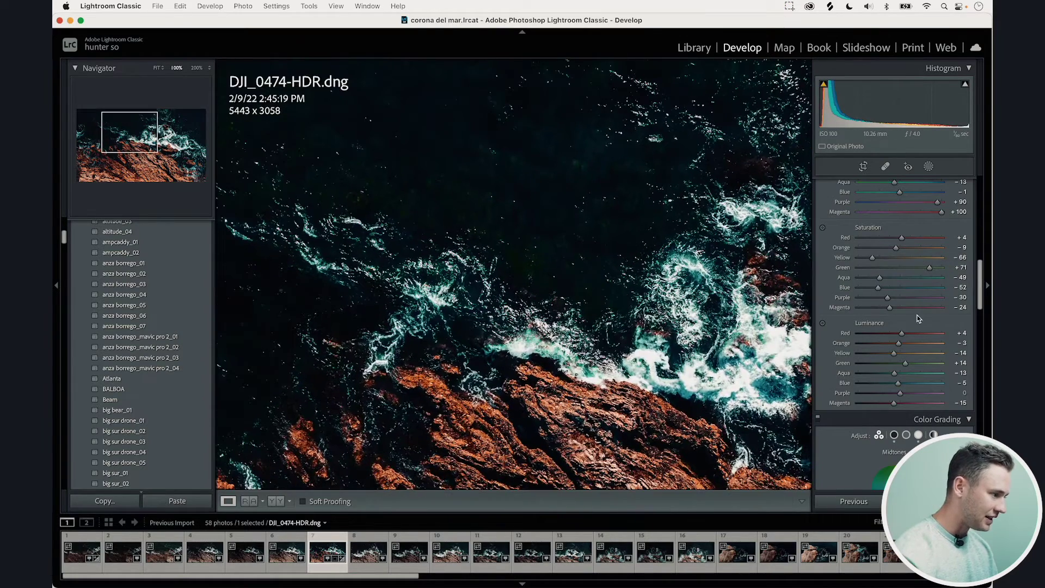
pyautogui.moveTo(923, 270)
pyautogui.mouseDown()
pyautogui.moveTo(835, 272)
pyautogui.moveTo(894, 277)
pyautogui.moveTo(912, 254)
pyautogui.mouseUp()
pyautogui.click(609, 245)
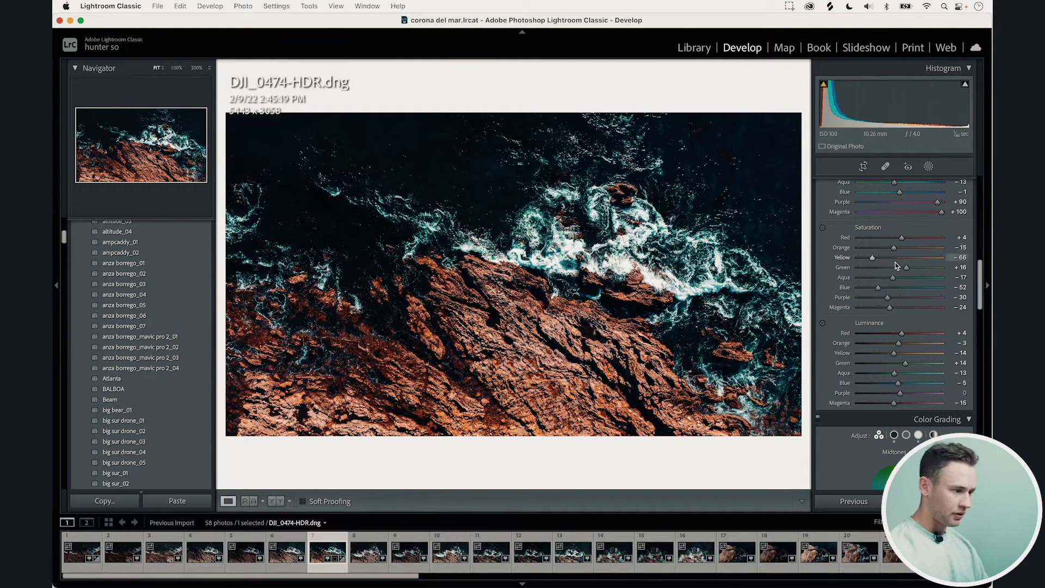
# Step: Shift the Green hue to +65 and the Yellow hue to −91
pyautogui.scroll(3, 897, 256)
pyautogui.scroll(4, 893, 292)
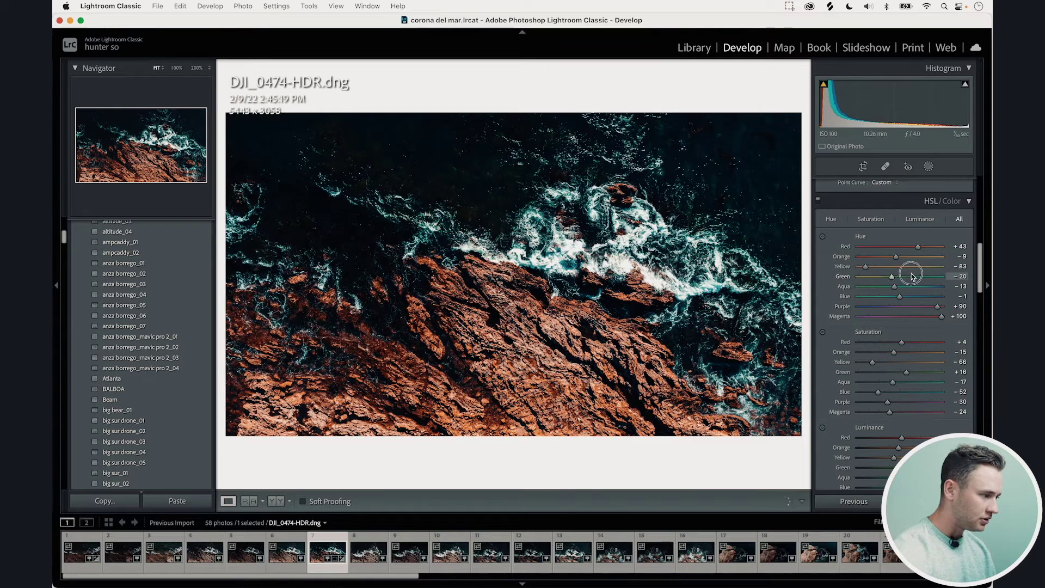
pyautogui.moveTo(912, 276); pyautogui.dragTo(868, 293)
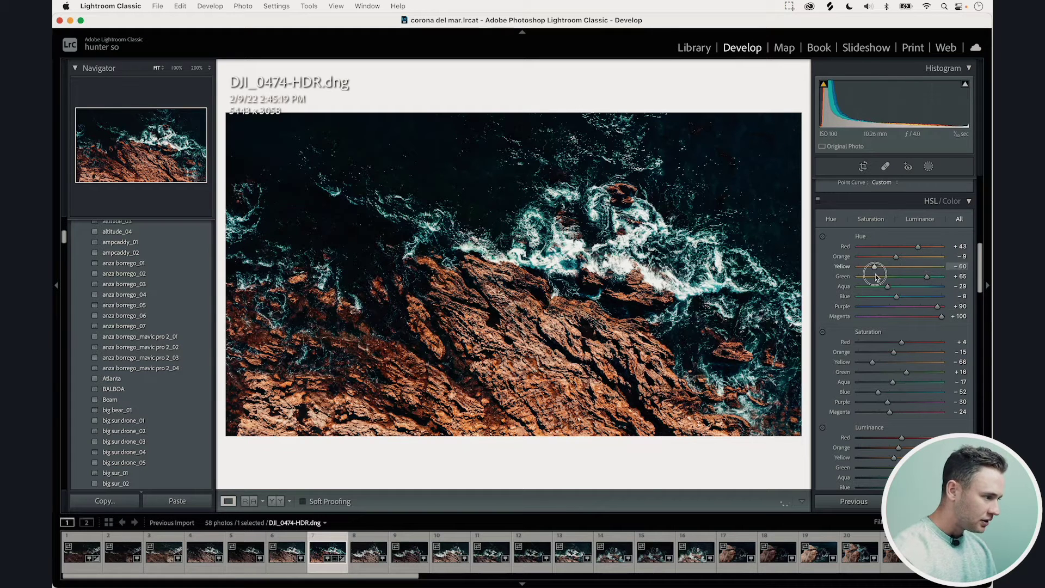
pyautogui.moveTo(862, 276); pyautogui.dragTo(865, 275)
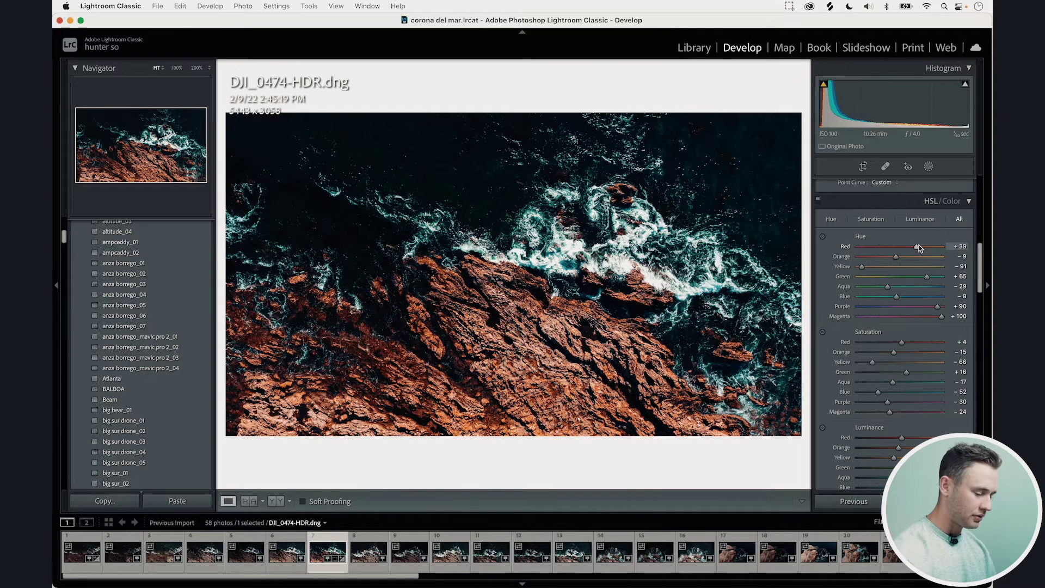
pyautogui.scroll(1, 896, 308)
# Step: Toggle Before/After with backslash to compare the edited HDR photo against its original
pyautogui.scroll(10, 893, 314)
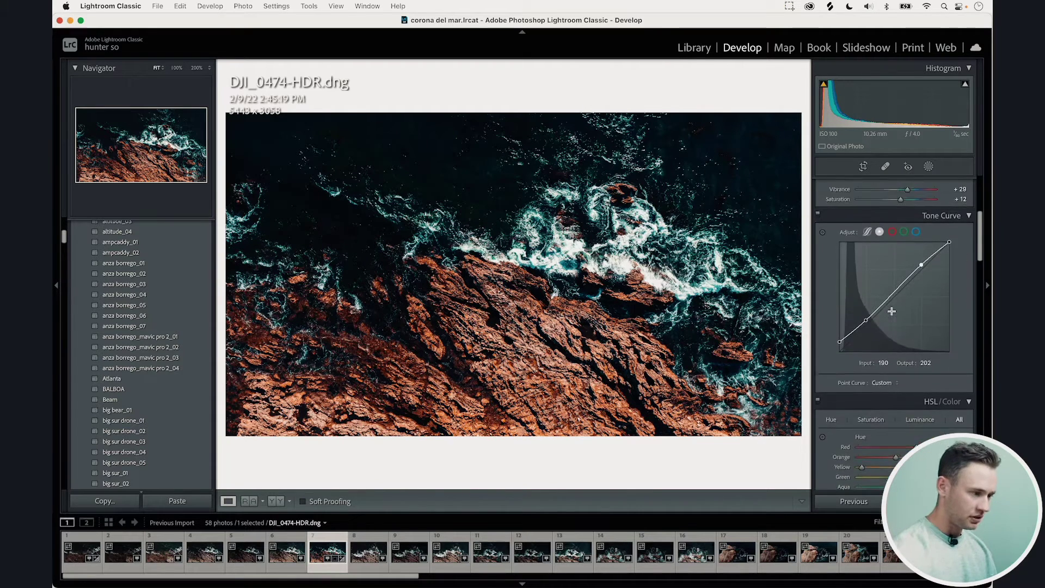
pyautogui.scroll(5, 895, 296)
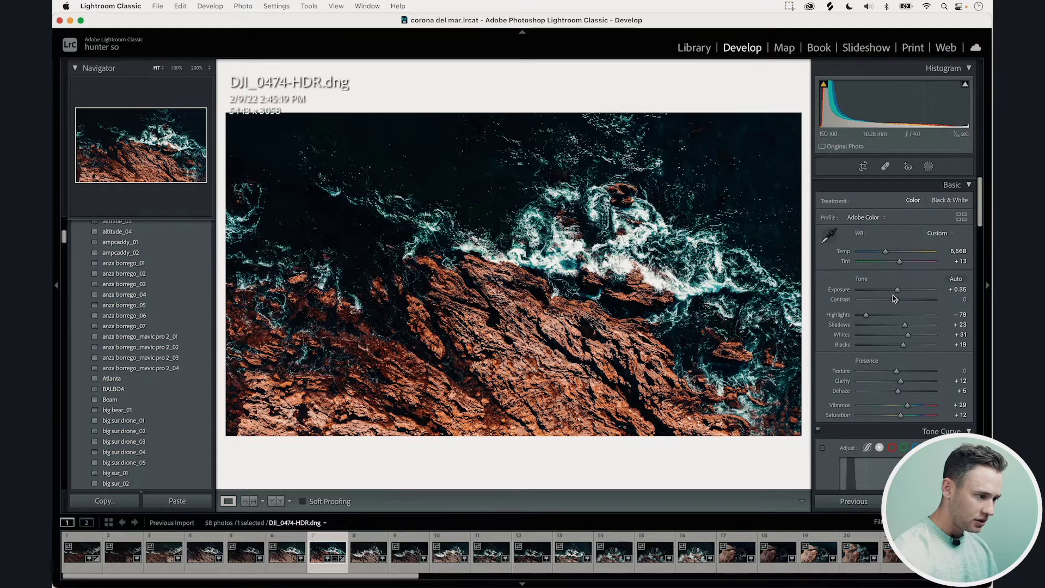
pyautogui.moveTo(63, 239); pyautogui.dragTo(64, 212)
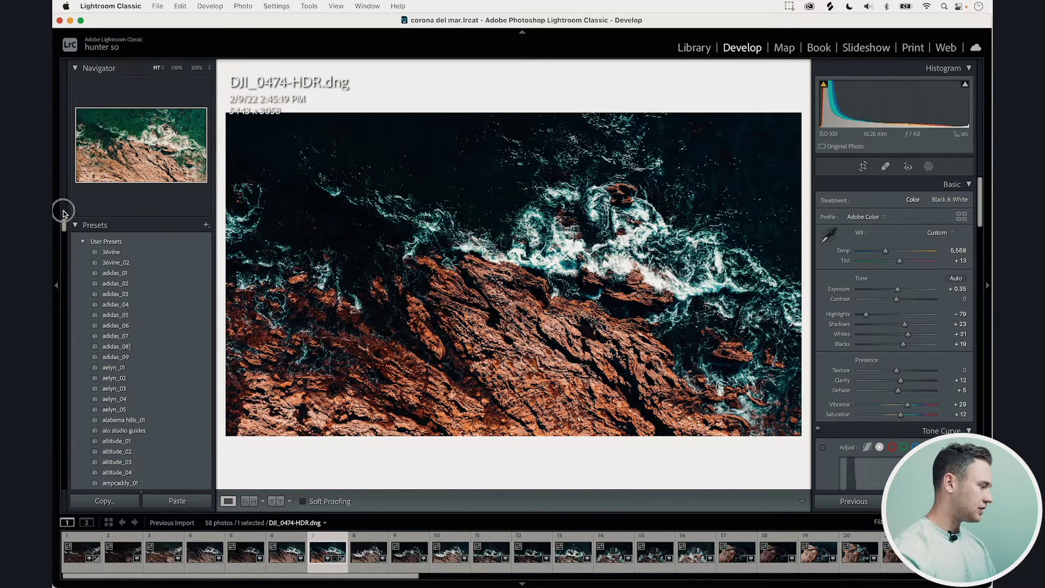
pyautogui.press('\\')
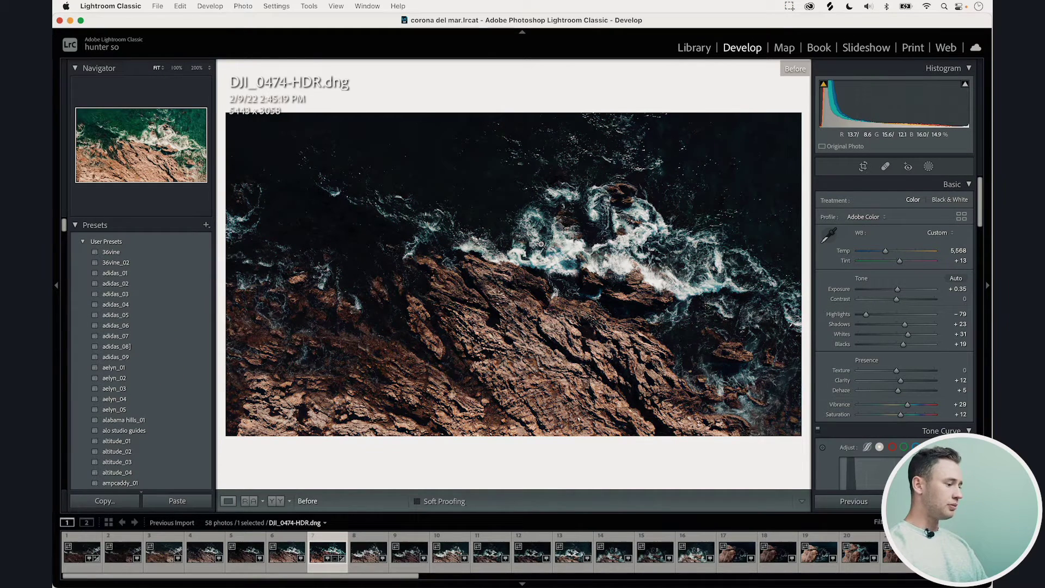
pyautogui.press('\\')
pyautogui.press('\\')
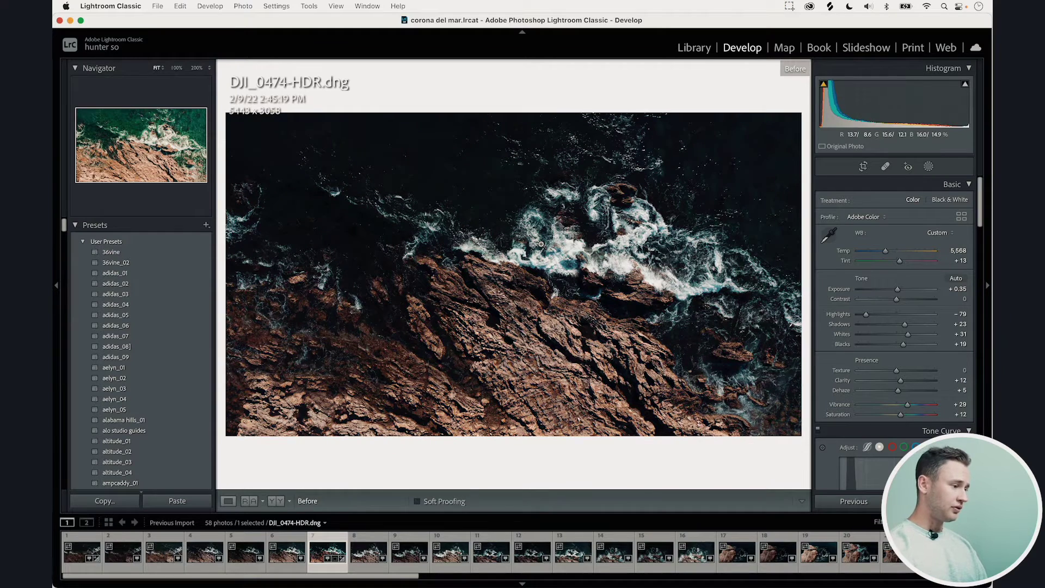
pyautogui.press('\\')
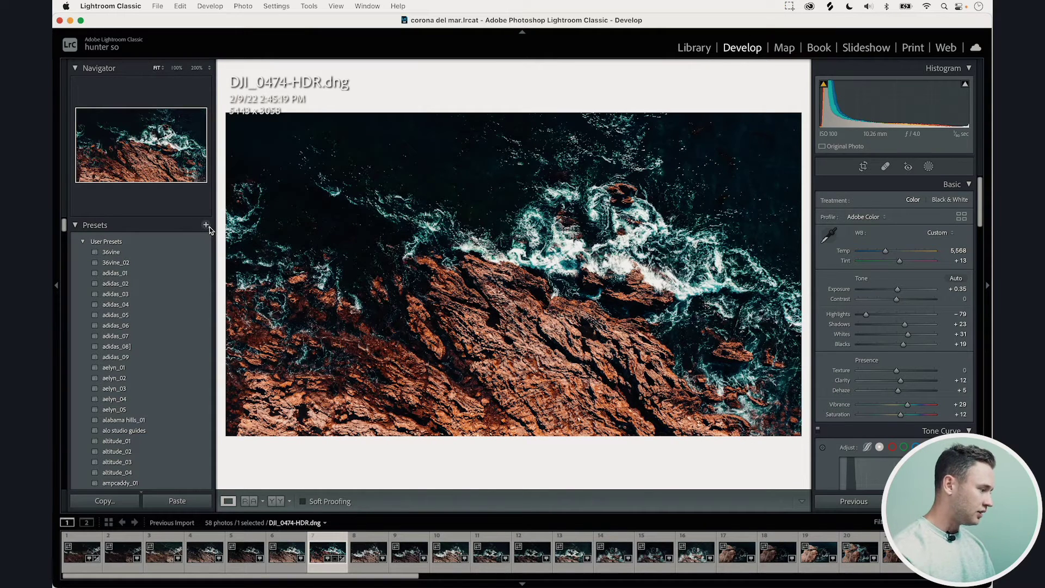
pyautogui.click(206, 225)
# Step: Save the current settings as the develop preset 'laguna mavic 2 pro_01' in User Presets
pyautogui.click(216, 237)
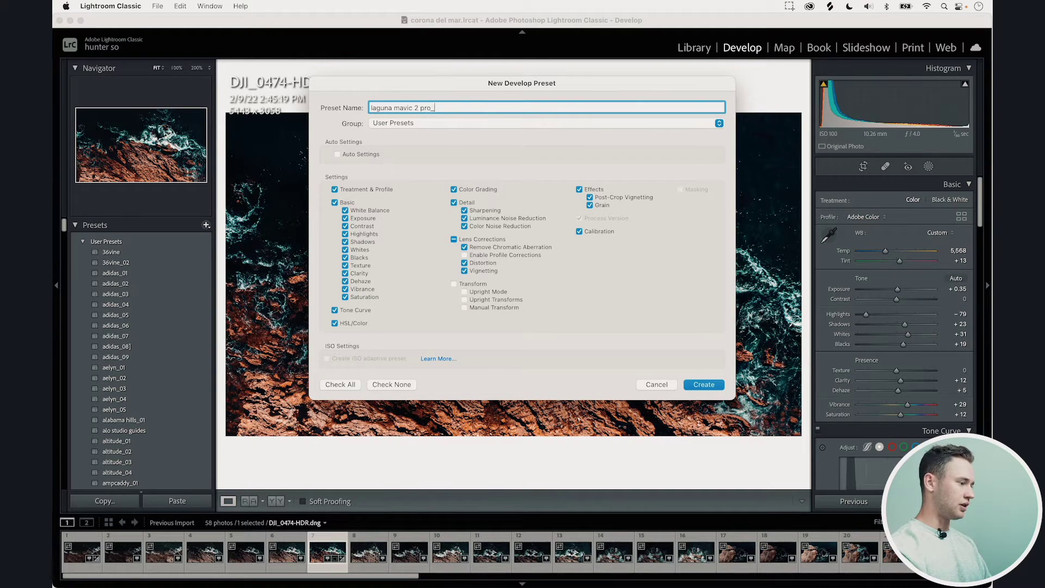
pyautogui.press('super+a')
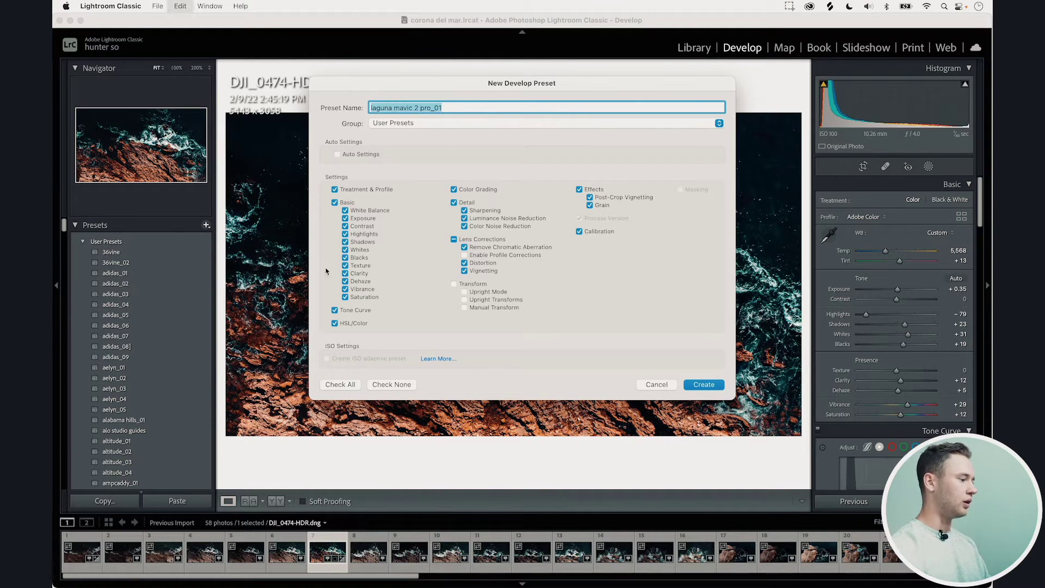
pyautogui.click(514, 108)
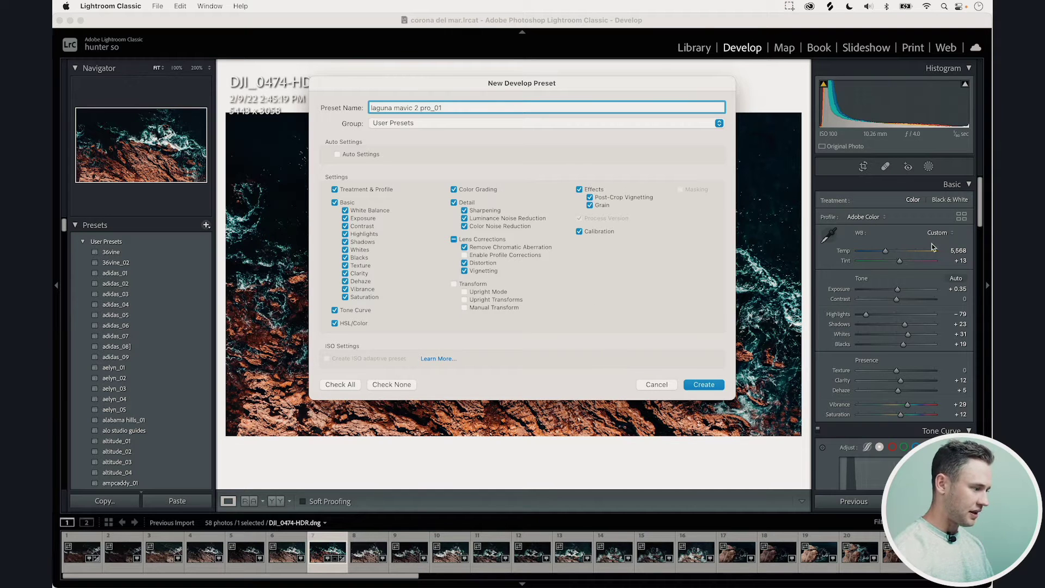
pyautogui.click(715, 387)
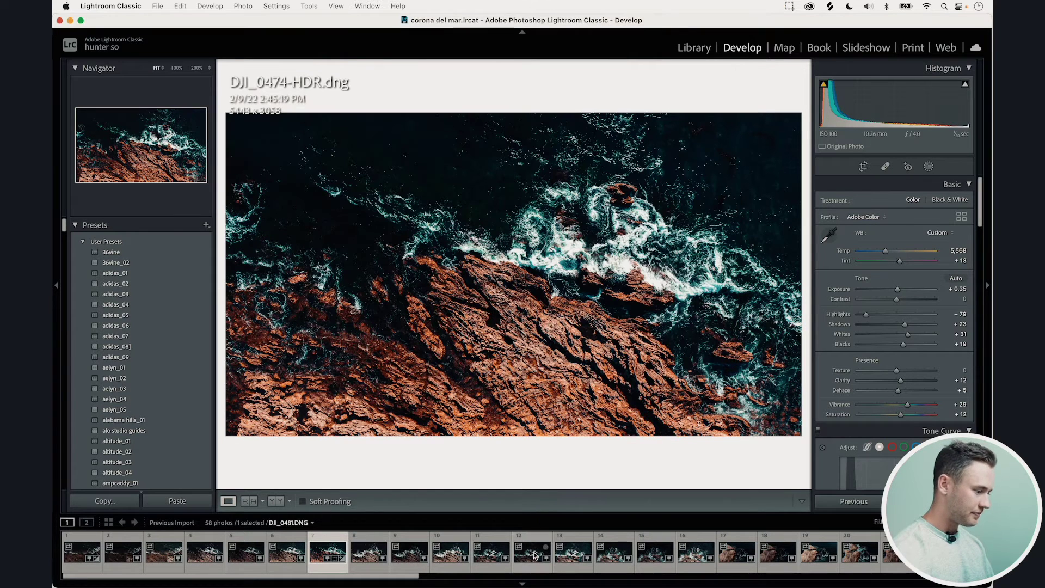
# Step: Select the three DJI_0483 bracketed shots and merge them into an HDR image
pyautogui.hscroll(5, 451, 551)
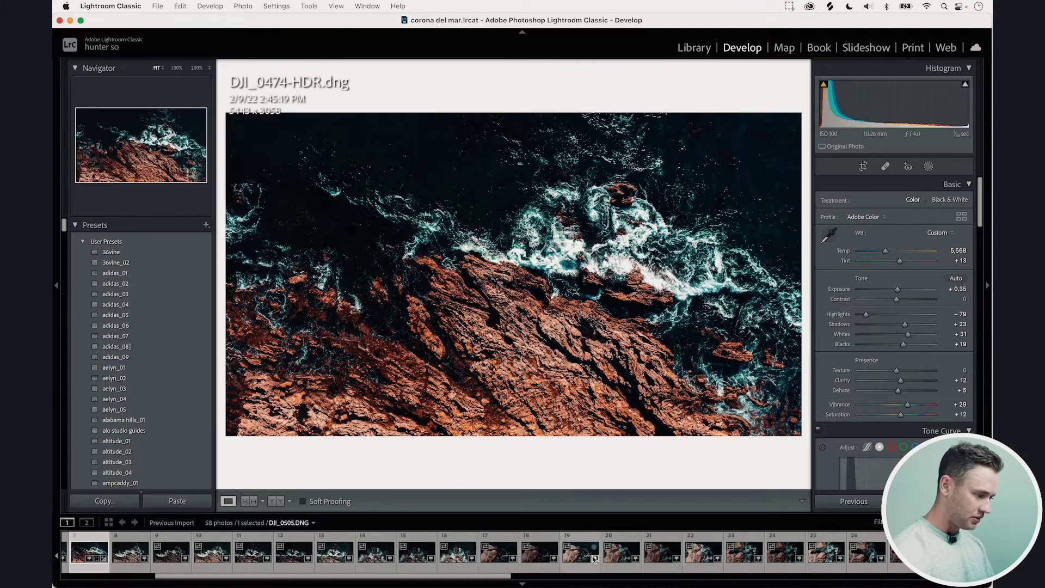
pyautogui.click(459, 557)
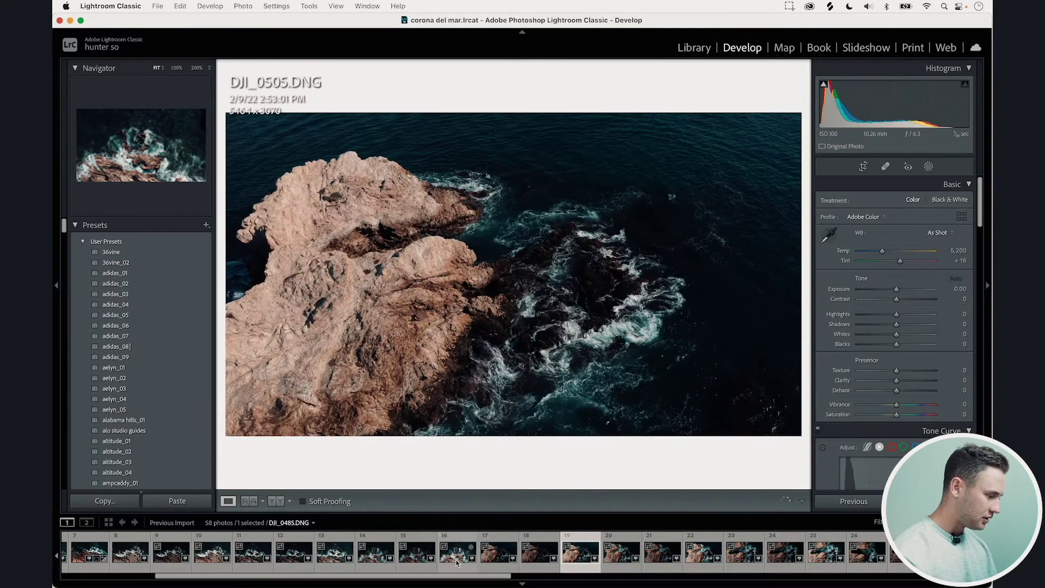
pyautogui.press('Left')
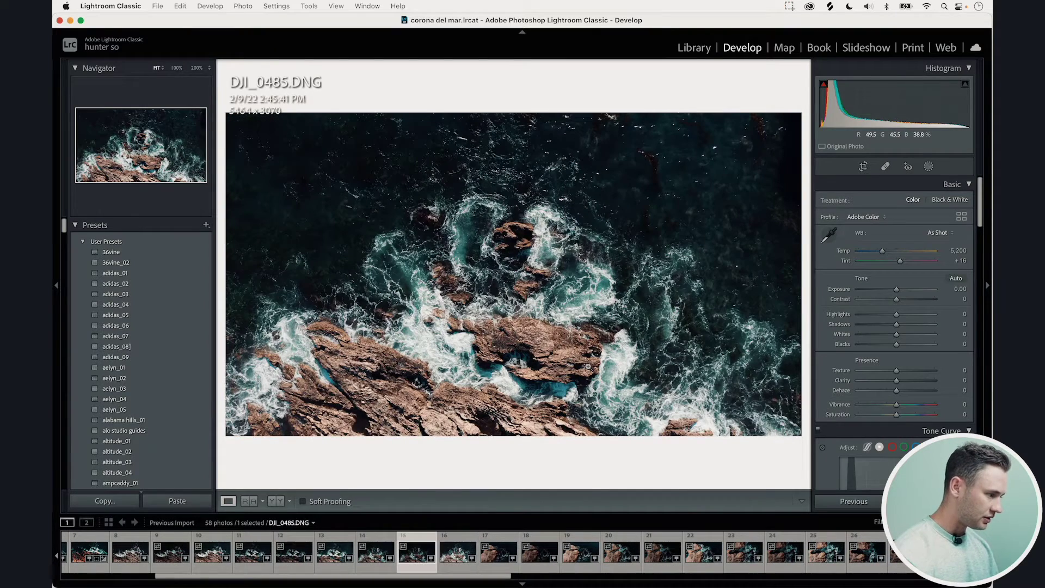
pyautogui.hotkey('shift', 'Left')
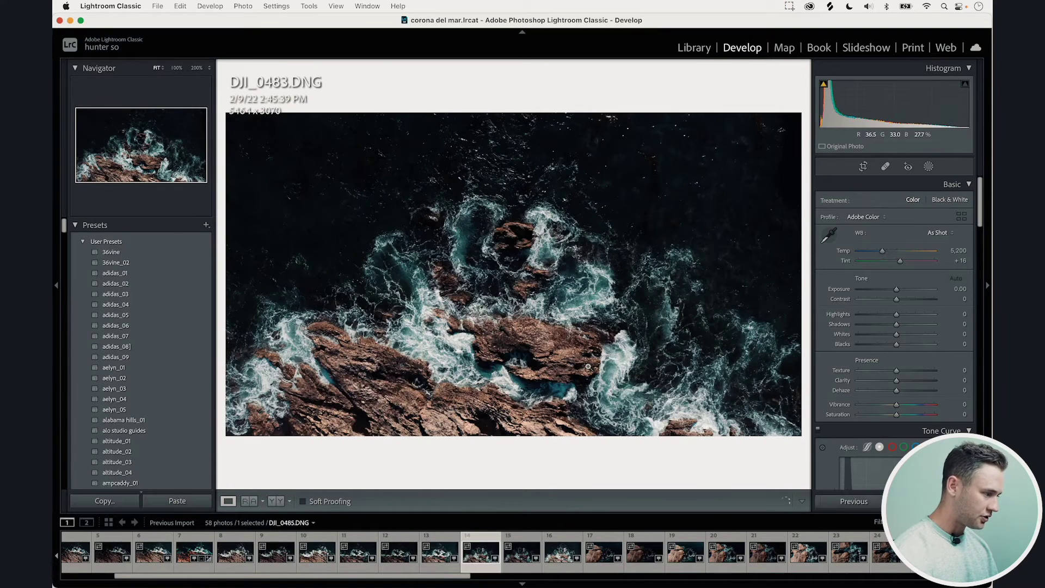
pyautogui.rightClick(579, 549)
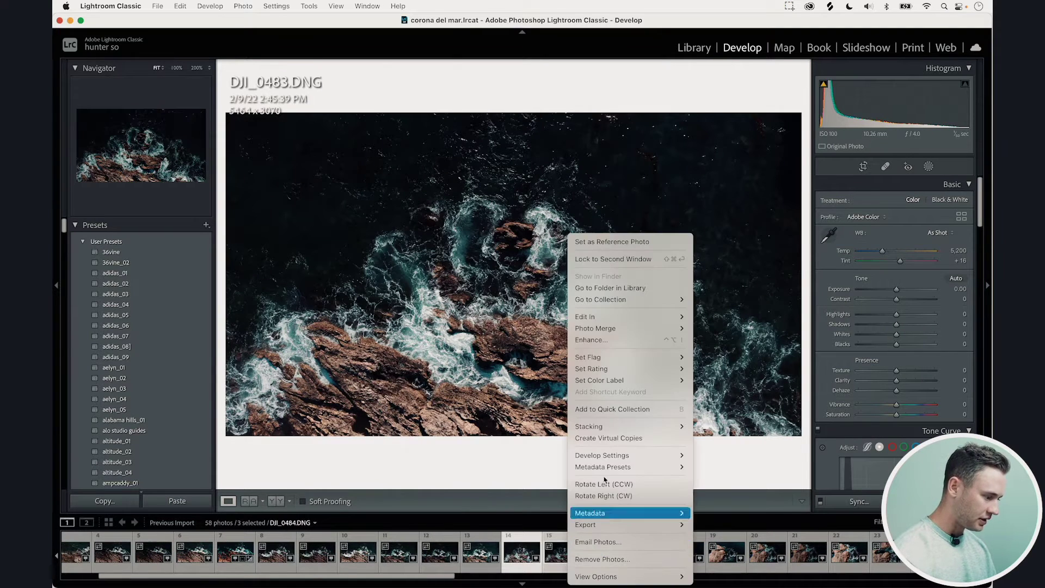
pyautogui.moveTo(620, 329)
pyautogui.click(706, 328)
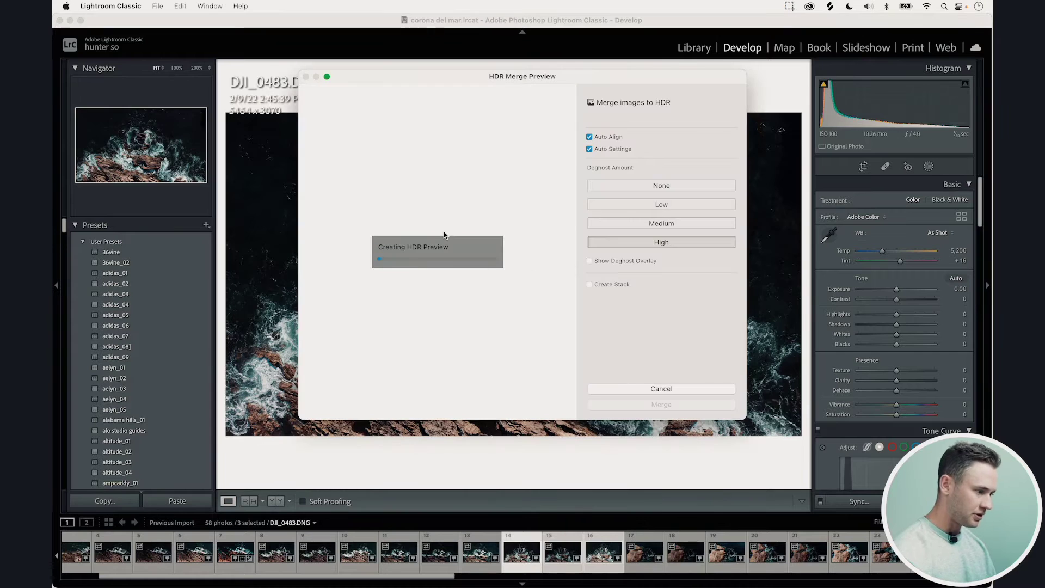
pyautogui.click(662, 404)
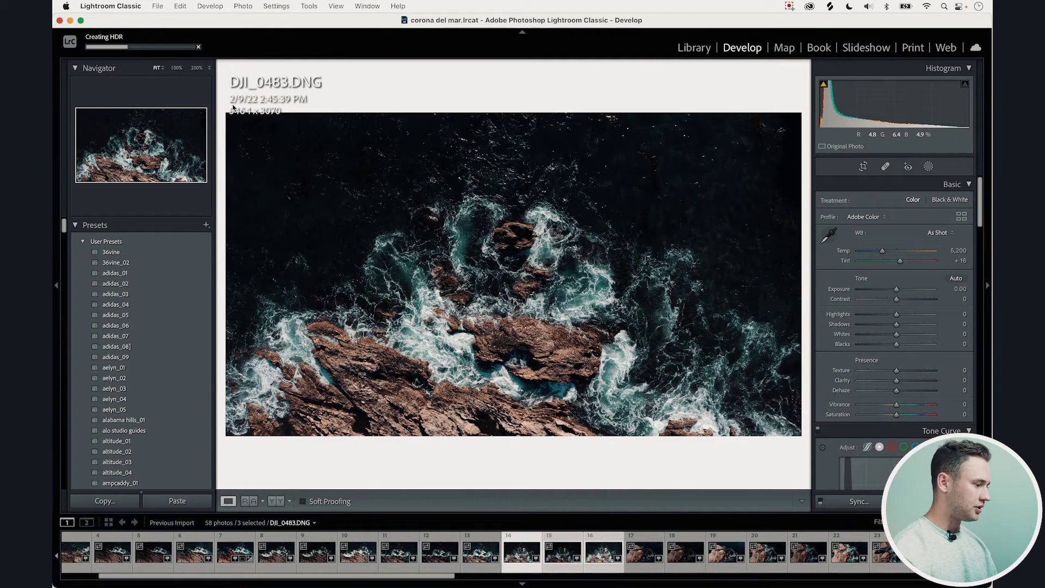
# Step: Open the new DJI_0483-HDR.dng photo from the filmstrip for editing
pyautogui.scroll(-3, 576, 551)
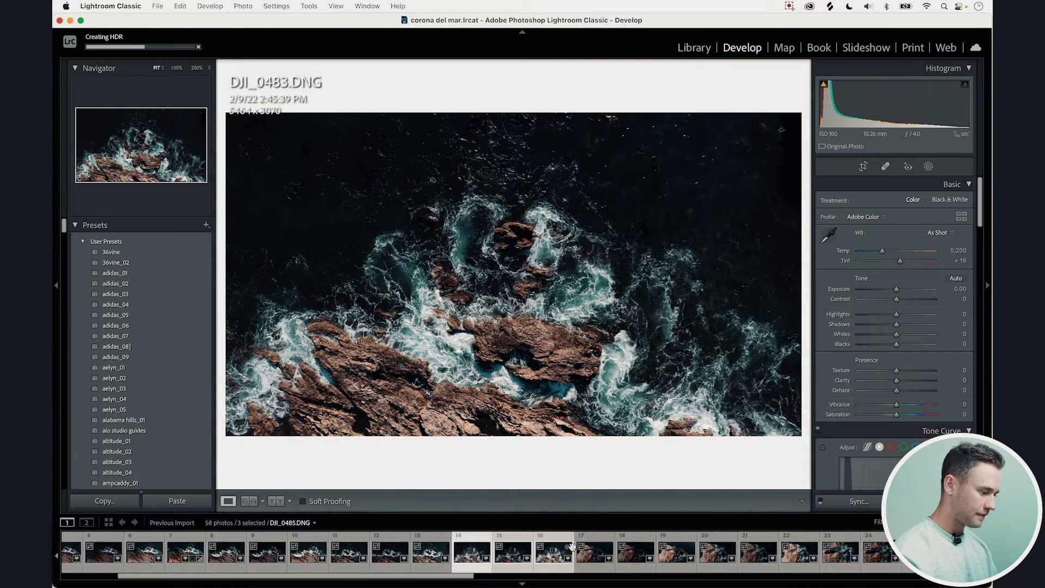
pyautogui.scroll(-1, 556, 542)
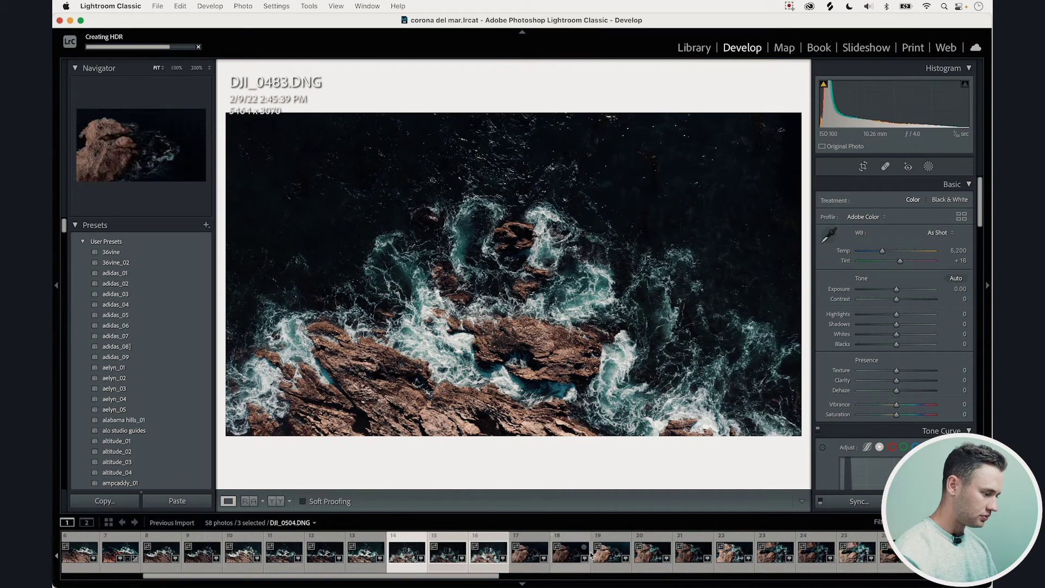
pyautogui.scroll(-1, 566, 550)
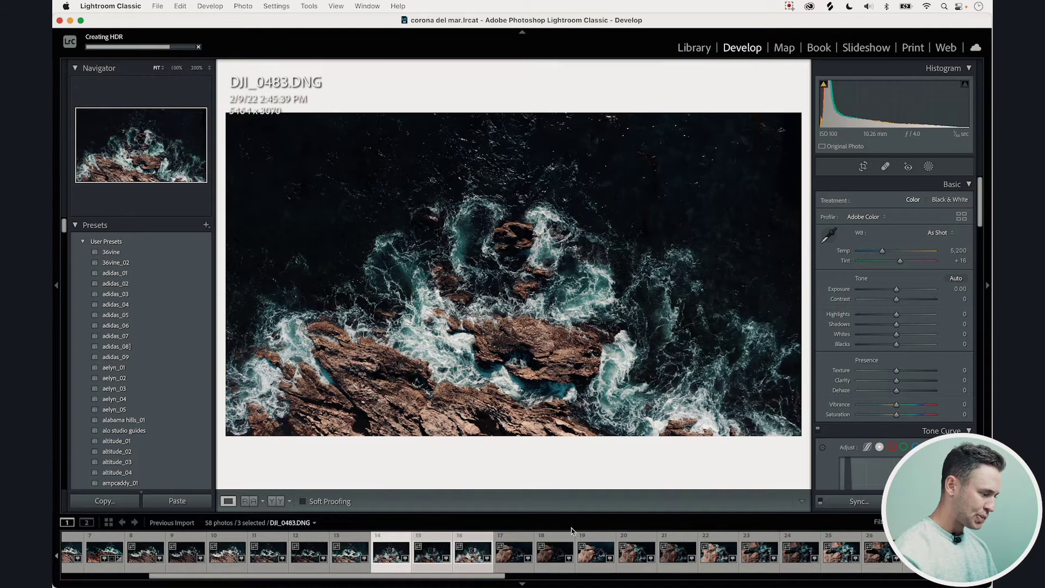
pyautogui.click(515, 550)
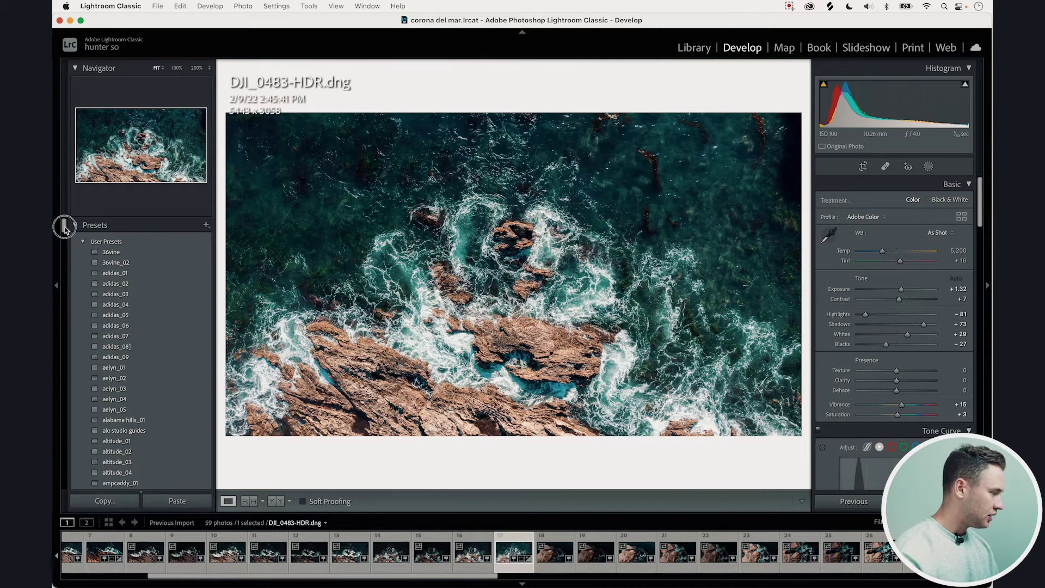
# Step: Apply the 'laguna mavic 2 pro_01' preset from the L presets to DJI_0483-HDR
pyautogui.moveTo(64, 228); pyautogui.dragTo(65, 363)
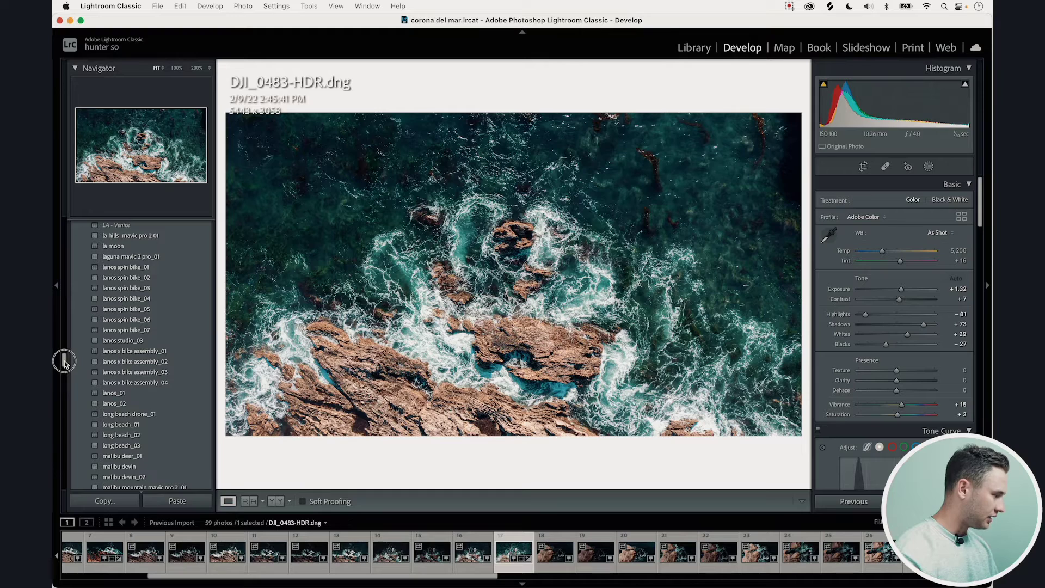
pyautogui.click(144, 258)
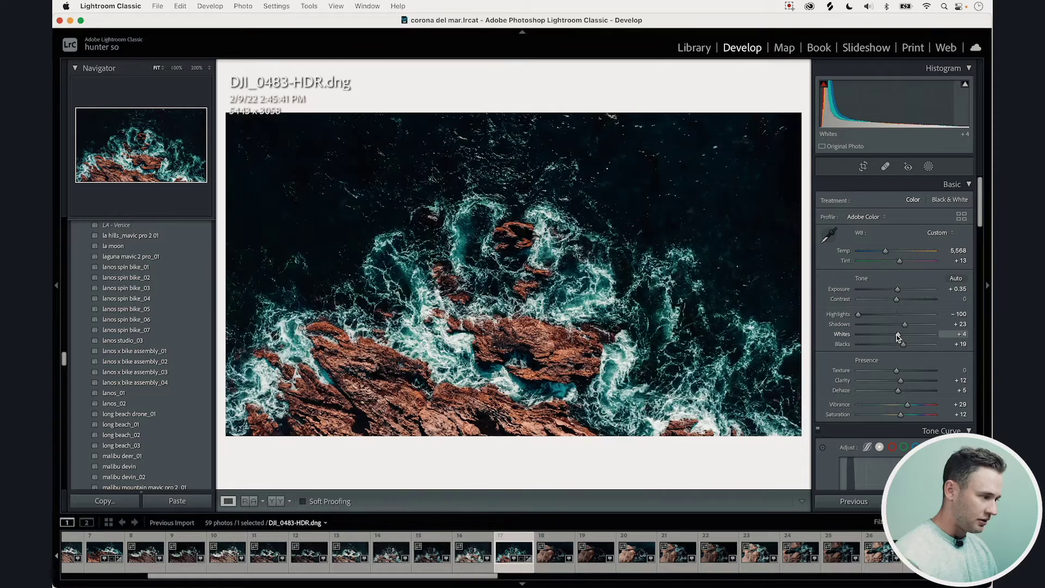
# Step: Raise Blacks to +50 and compare the edit against the Before view
pyautogui.moveTo(903, 344); pyautogui.dragTo(913, 345)
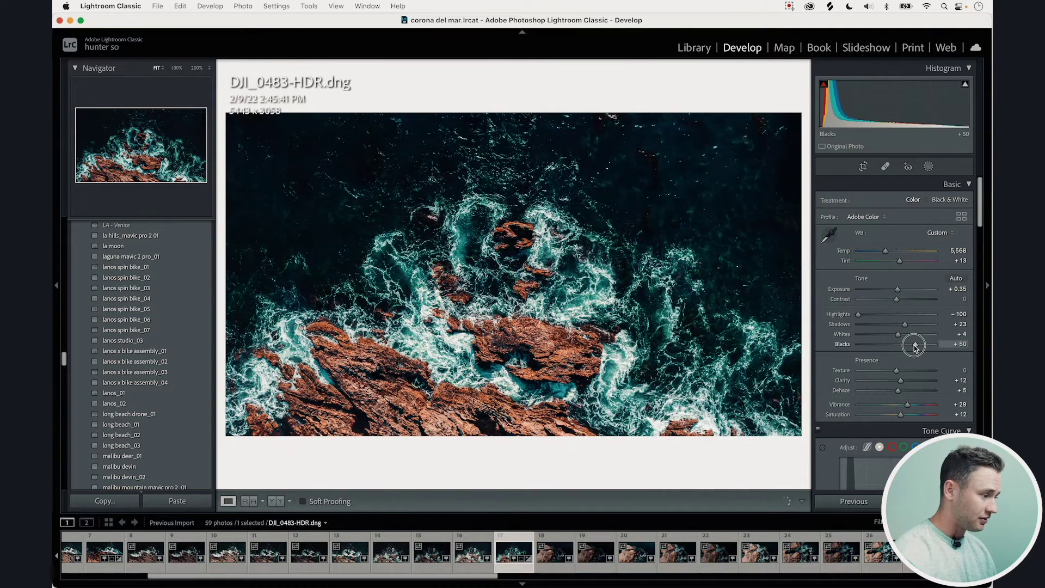
pyautogui.press('\\')
pyautogui.press('\\')
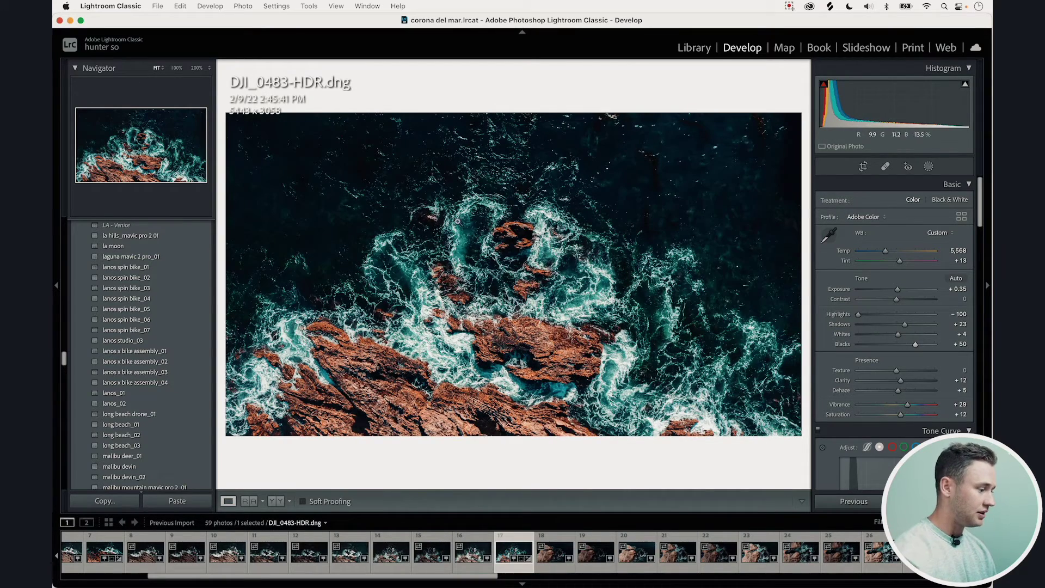
pyautogui.rightClick(456, 223)
pyautogui.click(397, 224)
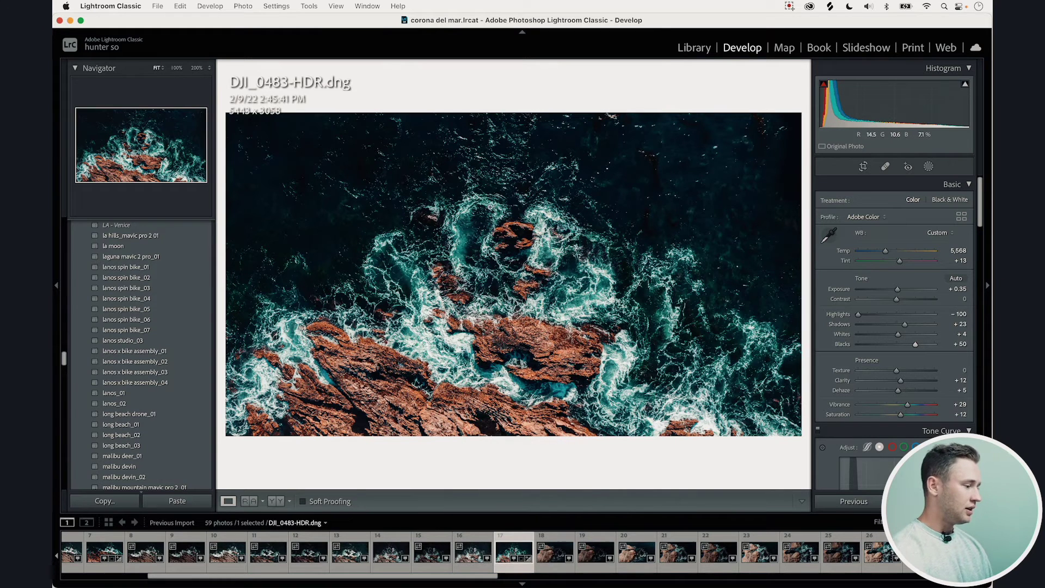
# Step: Copy the HDR photo's develop settings via Settings > Copy Settings
pyautogui.rightClick(515, 246)
pyautogui.press('Down')
pyautogui.press('Right')
pyautogui.press('Down')
pyautogui.press('Down')
pyautogui.press('Down')
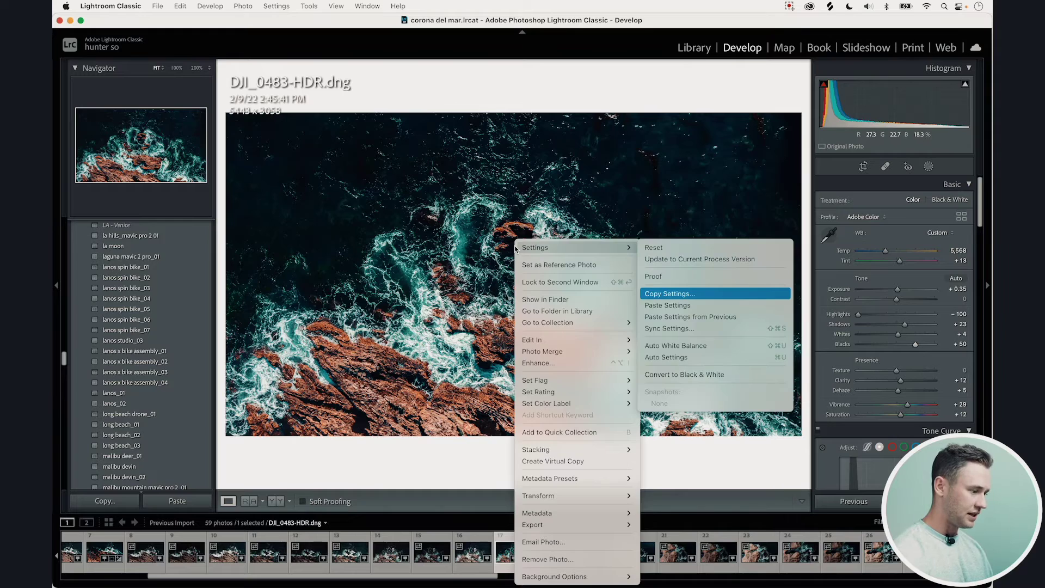
pyautogui.press('Return')
pyautogui.press('Return')
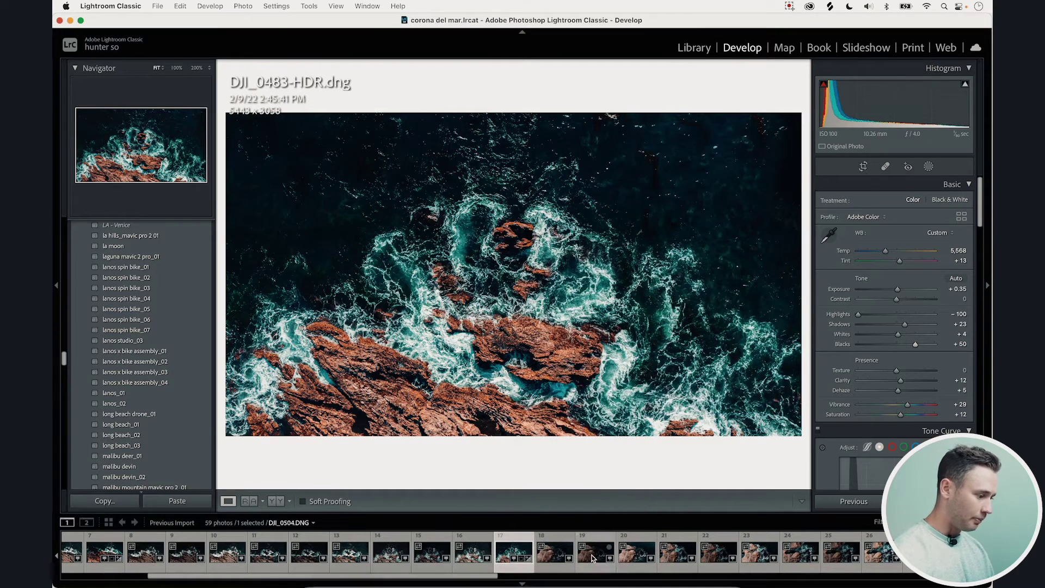
pyautogui.hscroll(10, 592, 557)
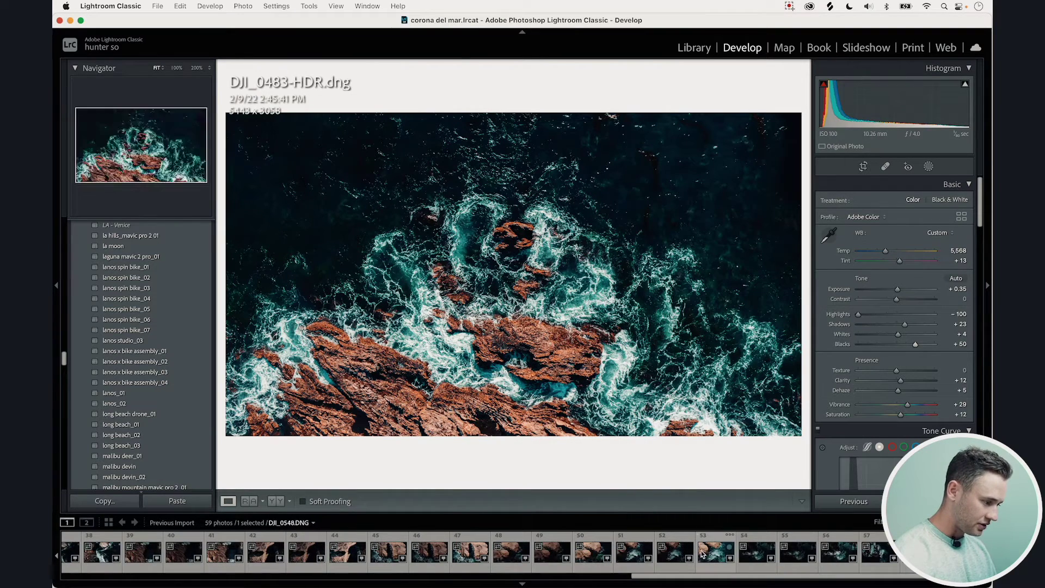
# Step: Inspect the DJI_0549 and DJI_0548 shots, zooming in on the water detail
pyautogui.click(702, 554)
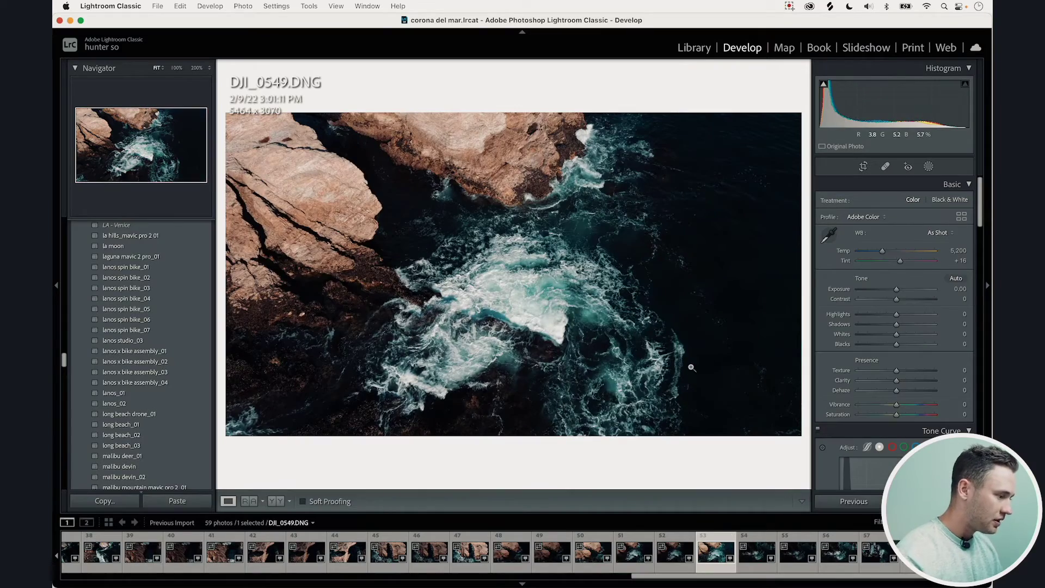
pyautogui.moveTo(531, 322)
pyautogui.mouseDown()
pyautogui.moveTo(523, 289)
pyautogui.moveTo(545, 324)
pyautogui.mouseUp()
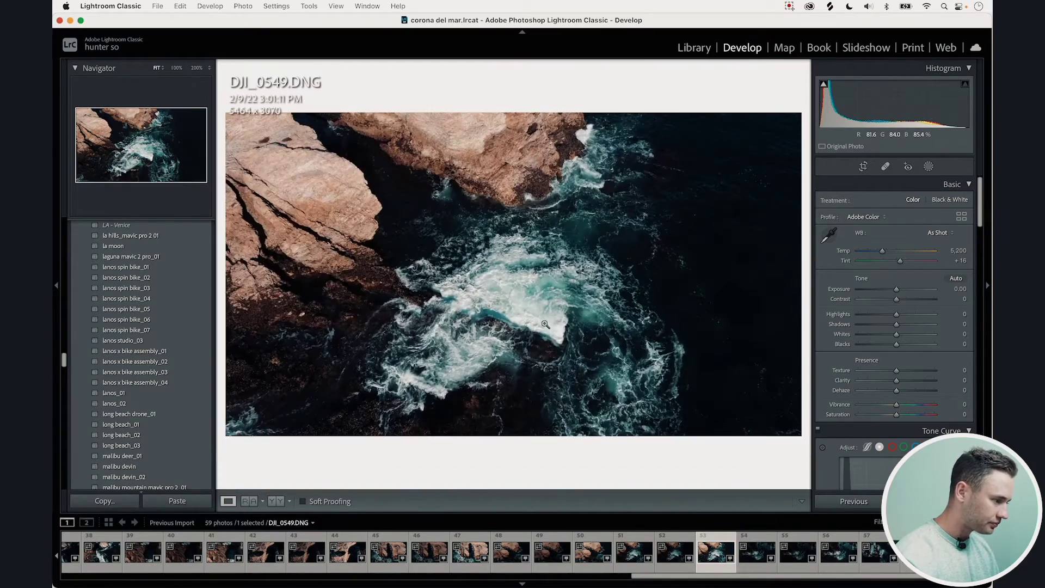
pyautogui.press('Left')
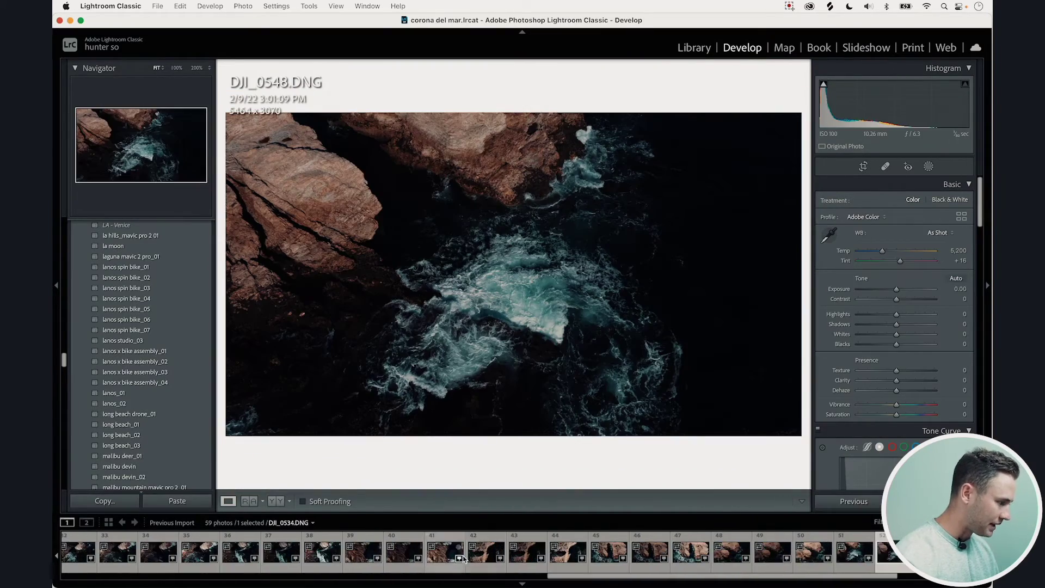
pyautogui.hscroll(-4, 471, 558)
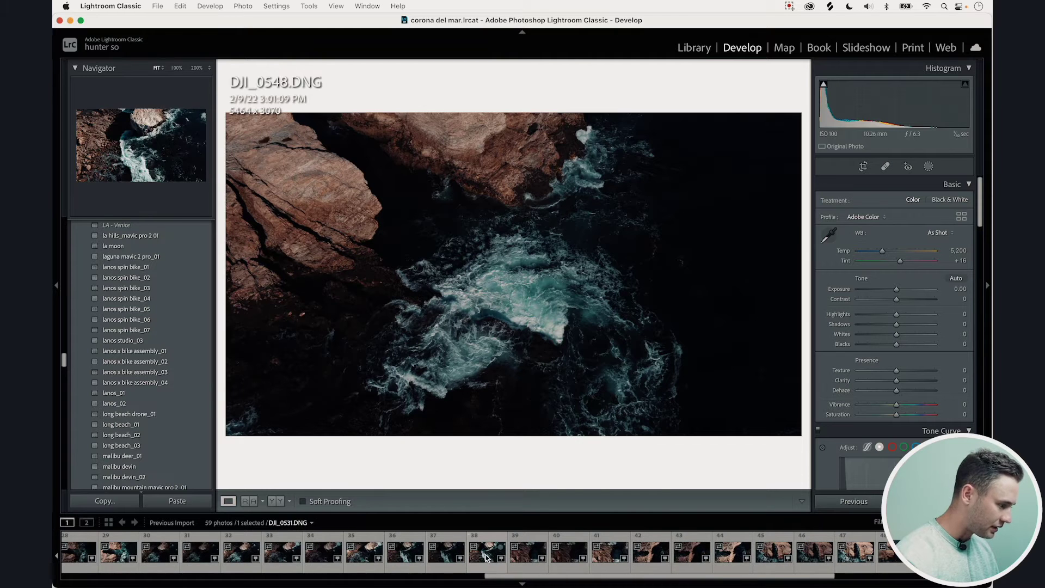
pyautogui.hscroll(-1, 486, 557)
# Step: Select DJI_0531 with its two preceding brackets and start an HDR merge with Ctrl+H
pyautogui.click(535, 555)
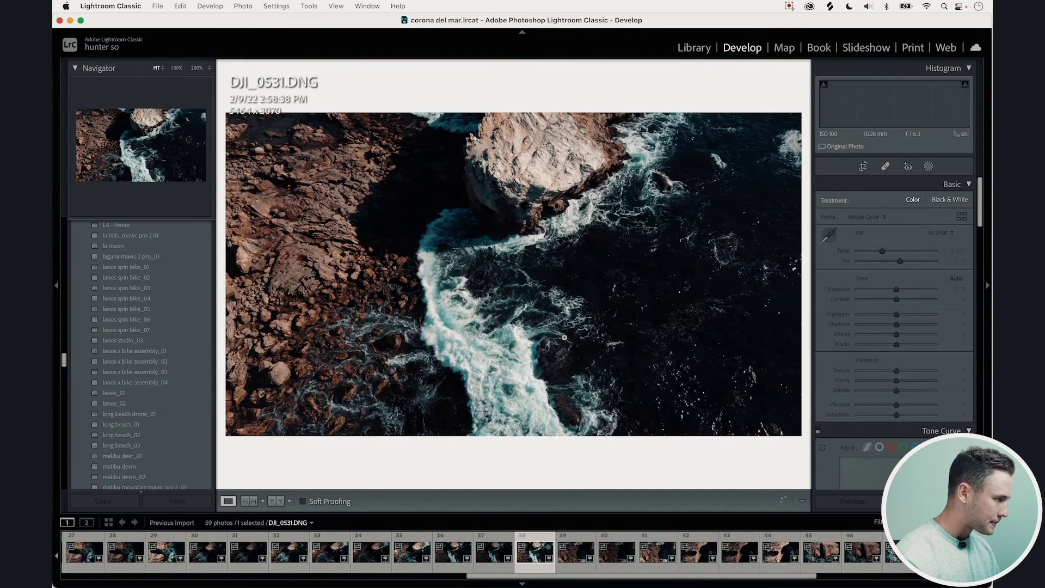
pyautogui.hotkey('shift', 'Left')
pyautogui.hotkey('shift', 'Left')
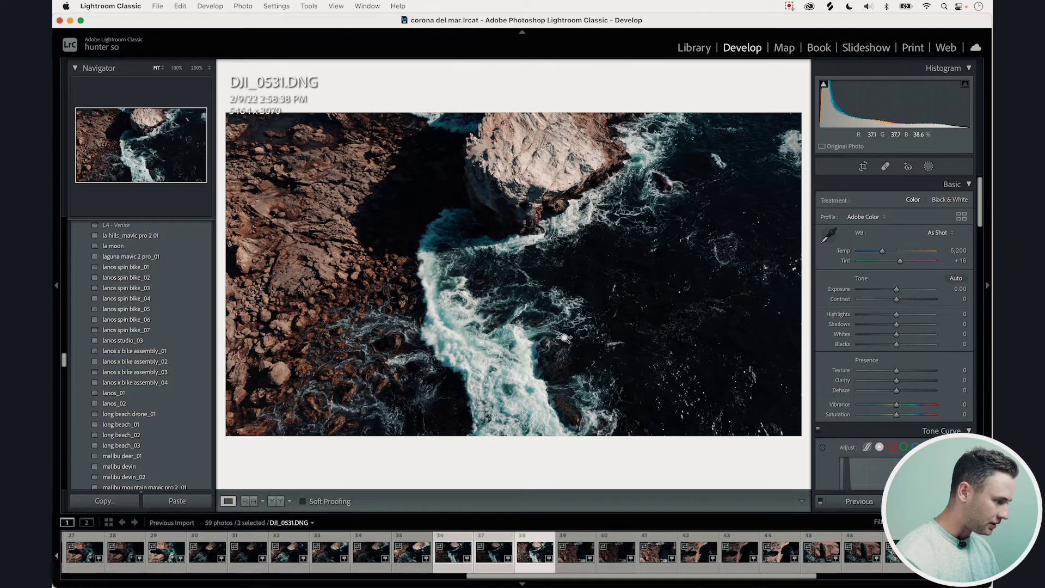
pyautogui.hotkey('ctrl', 'h')
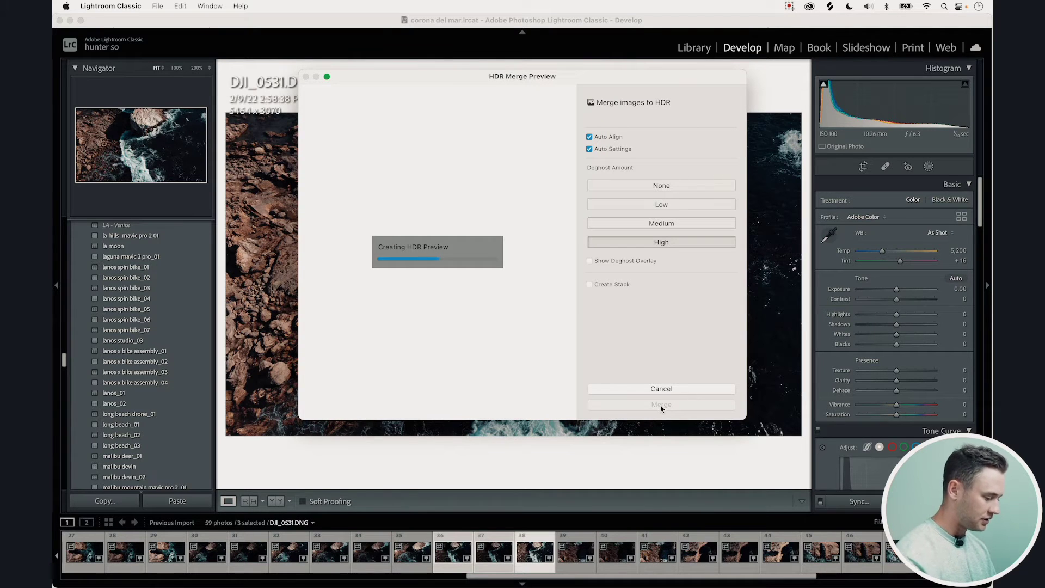
# Step: Merge DJI_0531-HDR.dng, paste the copied settings, then set Whites +31 and Exposure +0.60
pyautogui.click(661, 404)
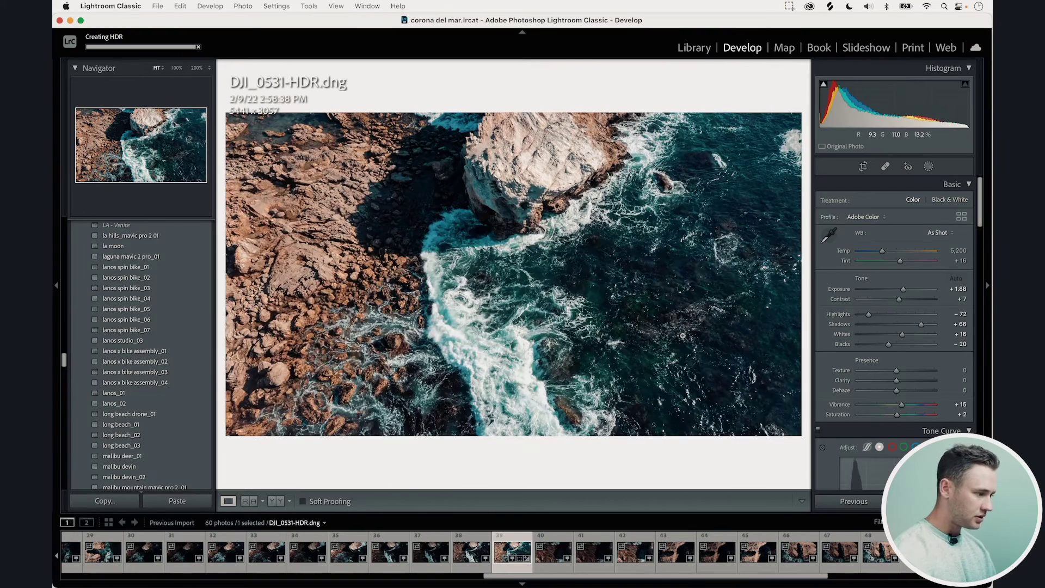
pyautogui.press('super+shift+v')
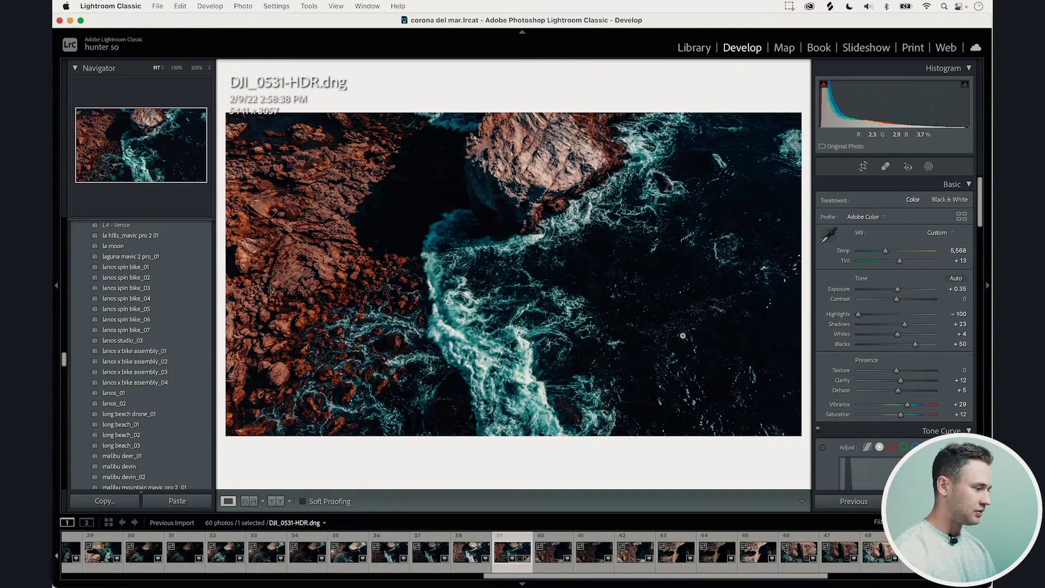
pyautogui.moveTo(898, 334); pyautogui.dragTo(926, 347)
pyautogui.moveTo(514, 274); pyautogui.dragTo(520, 290)
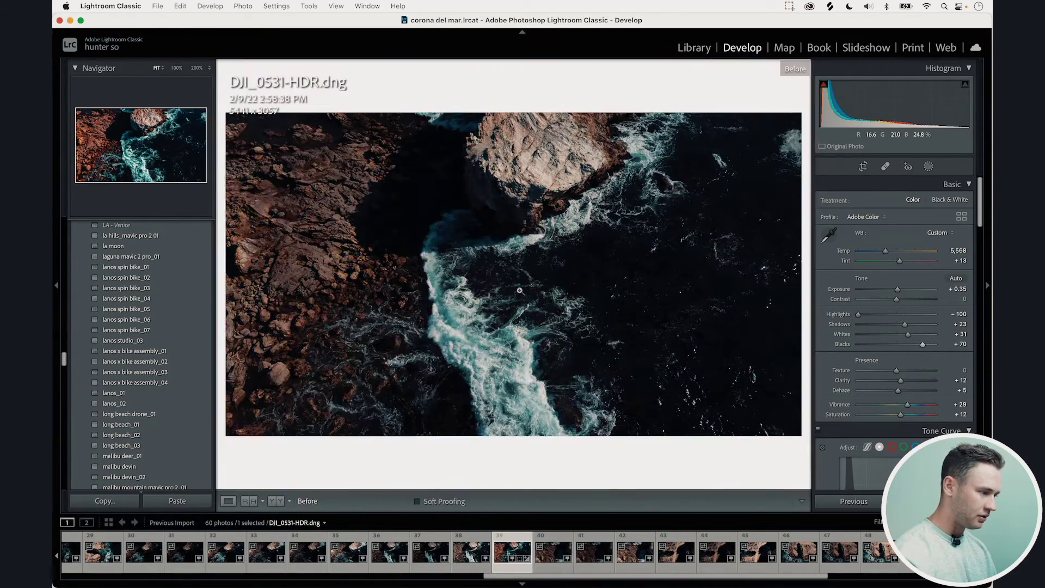
pyautogui.moveTo(899, 294); pyautogui.dragTo(900, 294)
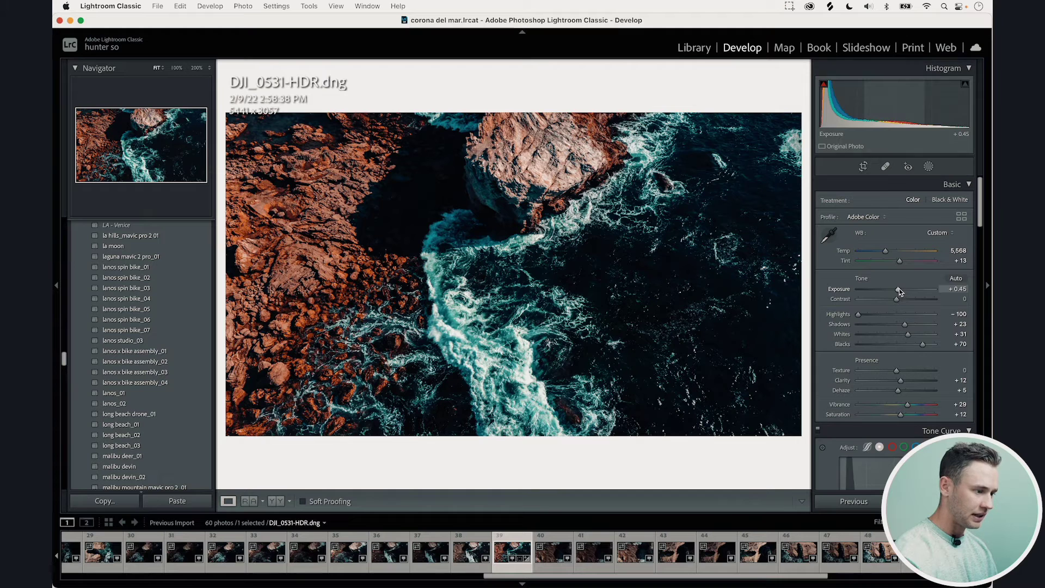
pyautogui.moveTo(898, 291); pyautogui.dragTo(900, 292)
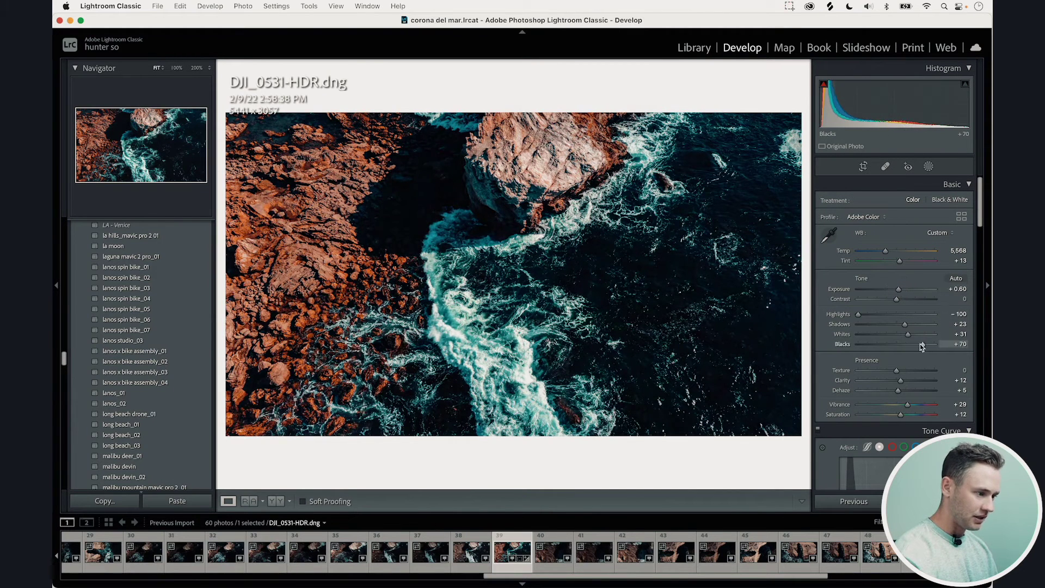